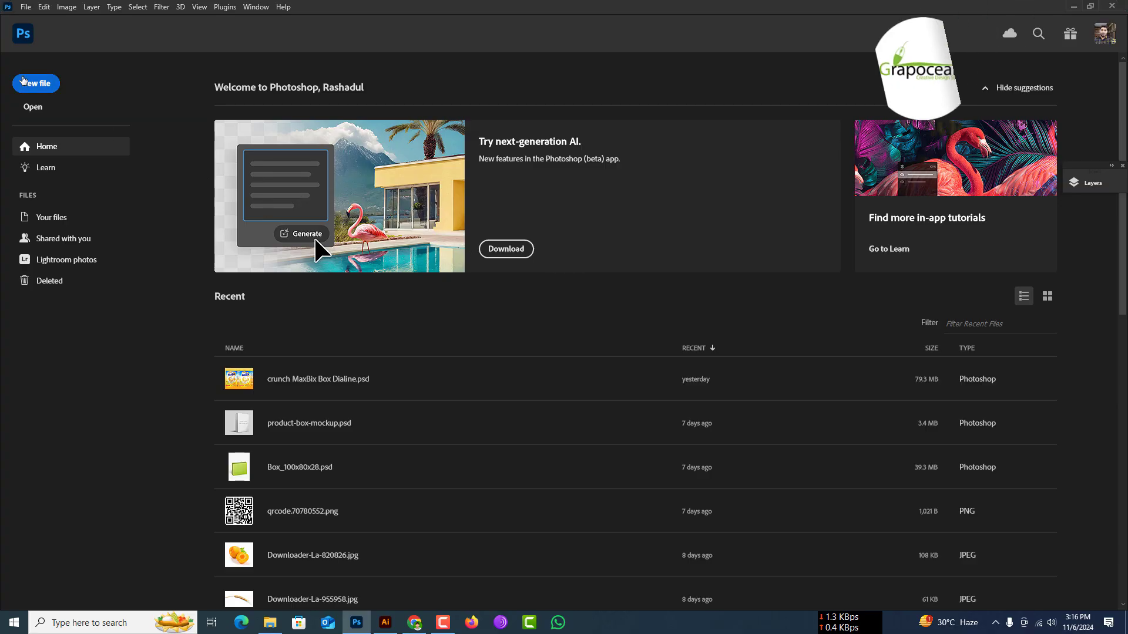
Step: Create a 148 × 210 mm A5 portrait document at 300 ppi named 'Story Ads Design'
{"action": "left_click", "coordinate": [23, 80]}
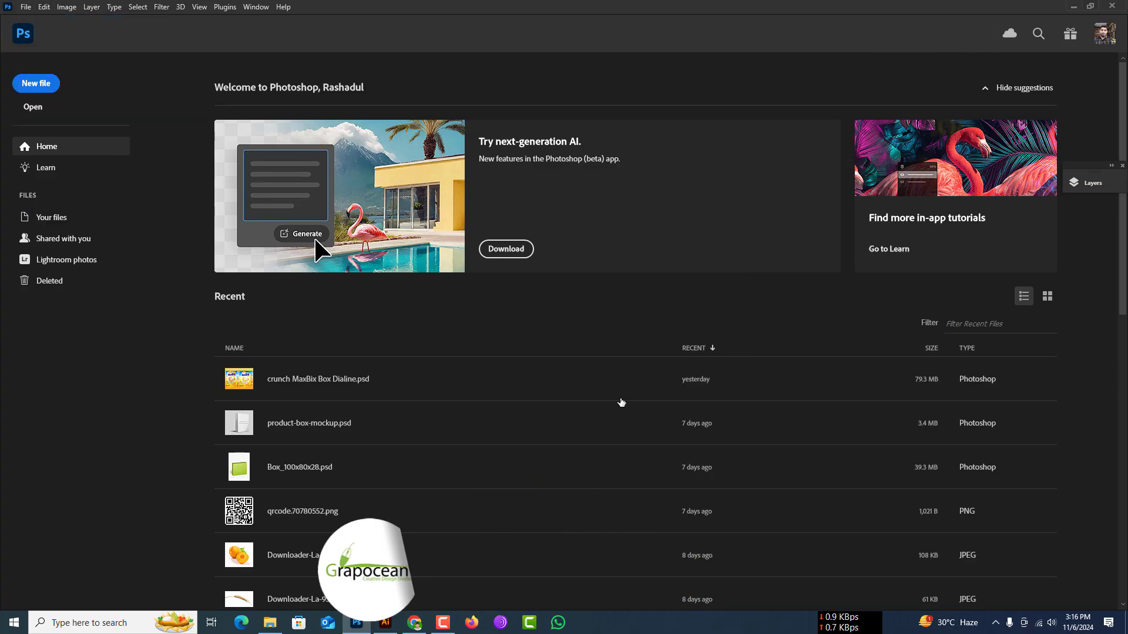
{"action": "scroll", "coordinate": [546, 373], "scroll_direction": "down", "scroll_amount": 3}
{"action": "scroll", "coordinate": [348, 152], "scroll_direction": "up", "scroll_amount": 3}
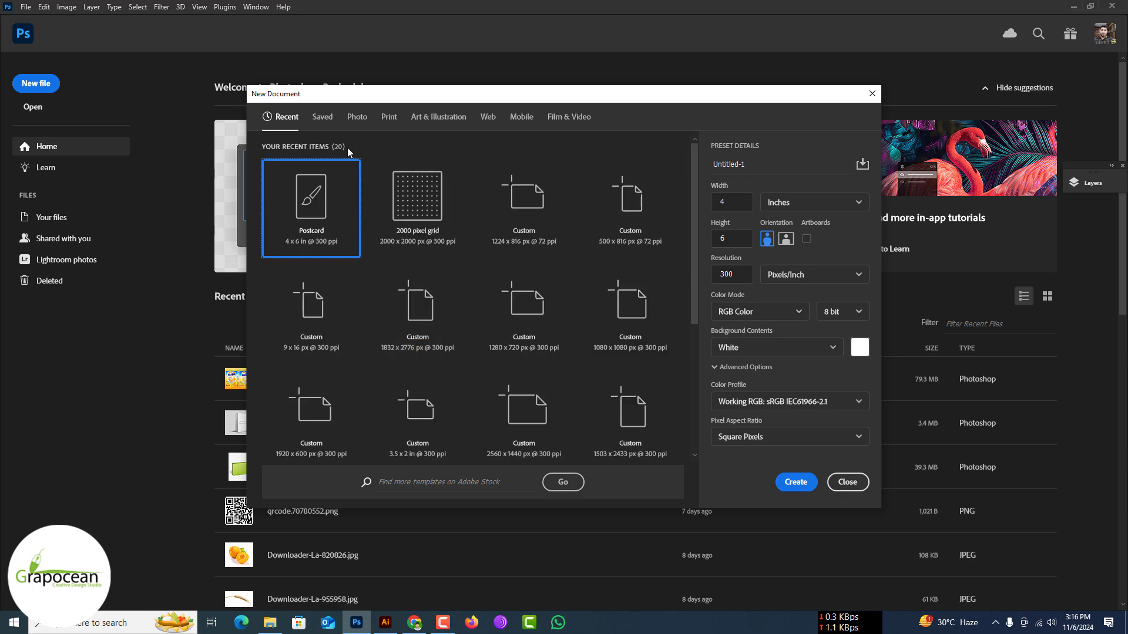
{"action": "scroll", "coordinate": [577, 411], "scroll_direction": "up", "scroll_amount": 3}
{"action": "left_click", "coordinate": [389, 117]}
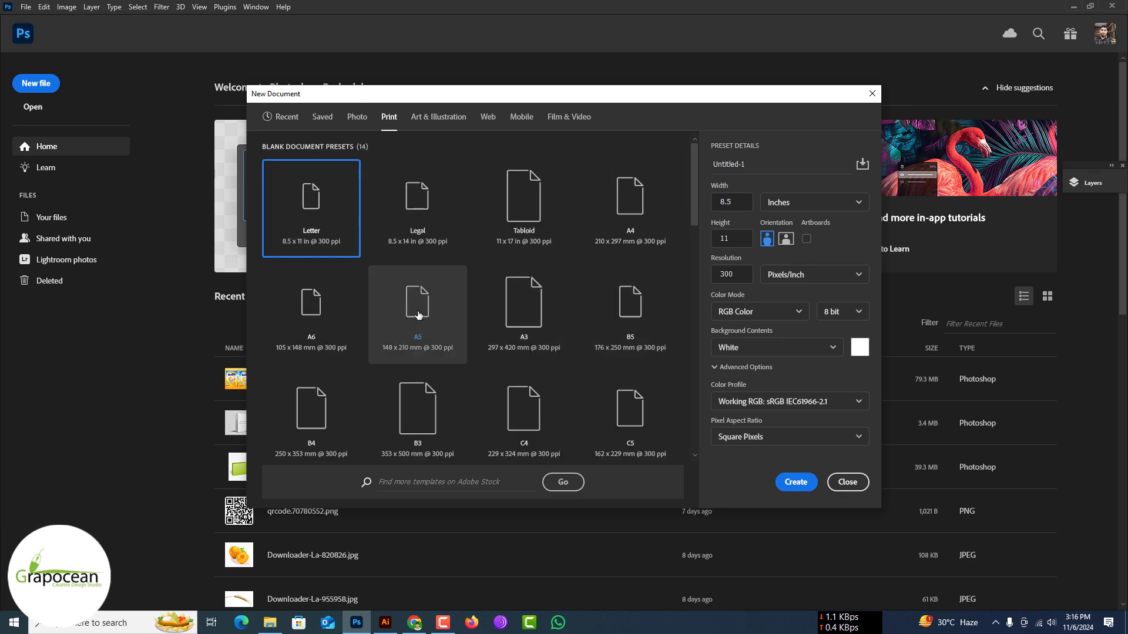
{"action": "left_click", "coordinate": [788, 482]}
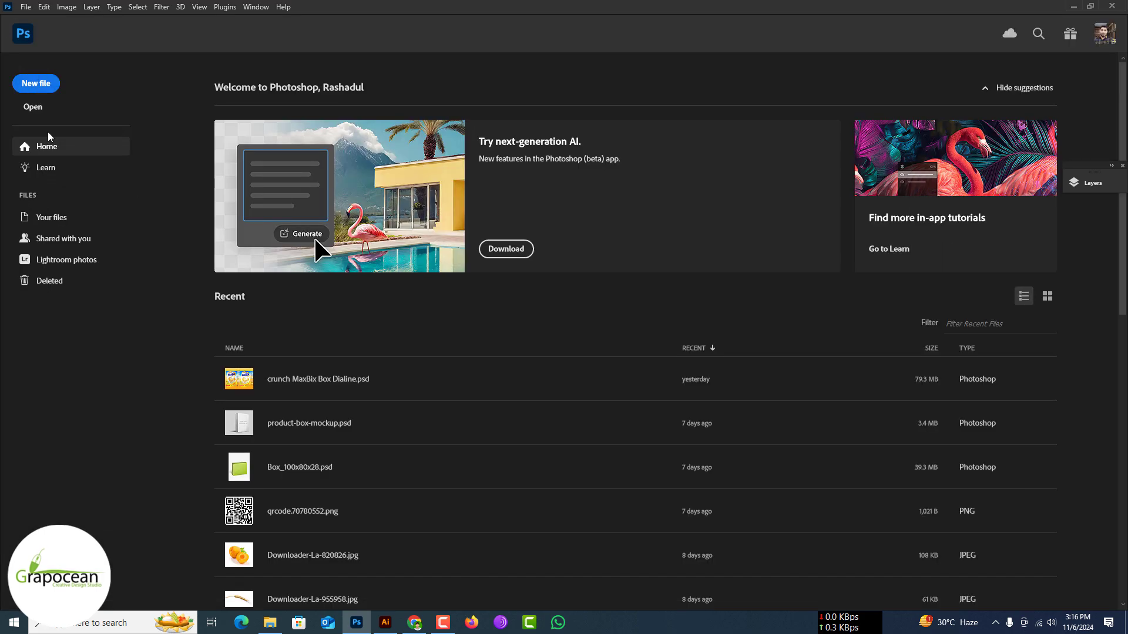
{"action": "key", "text": "ctrl+n"}
{"action": "type", "text": "Story Ads Design"}
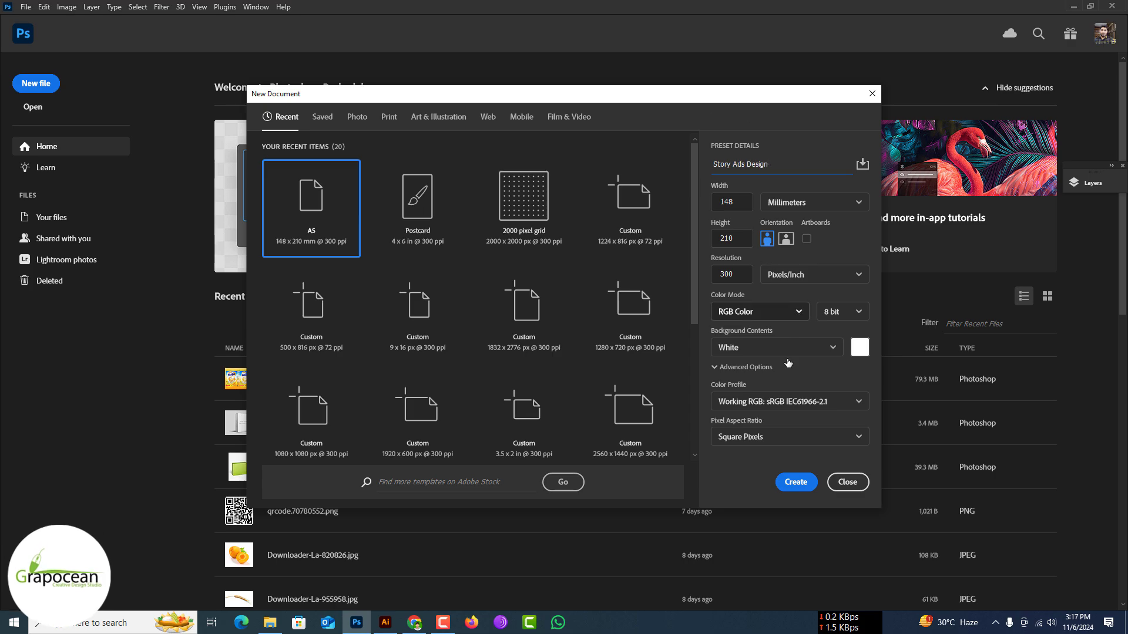
{"action": "left_click", "coordinate": [795, 482]}
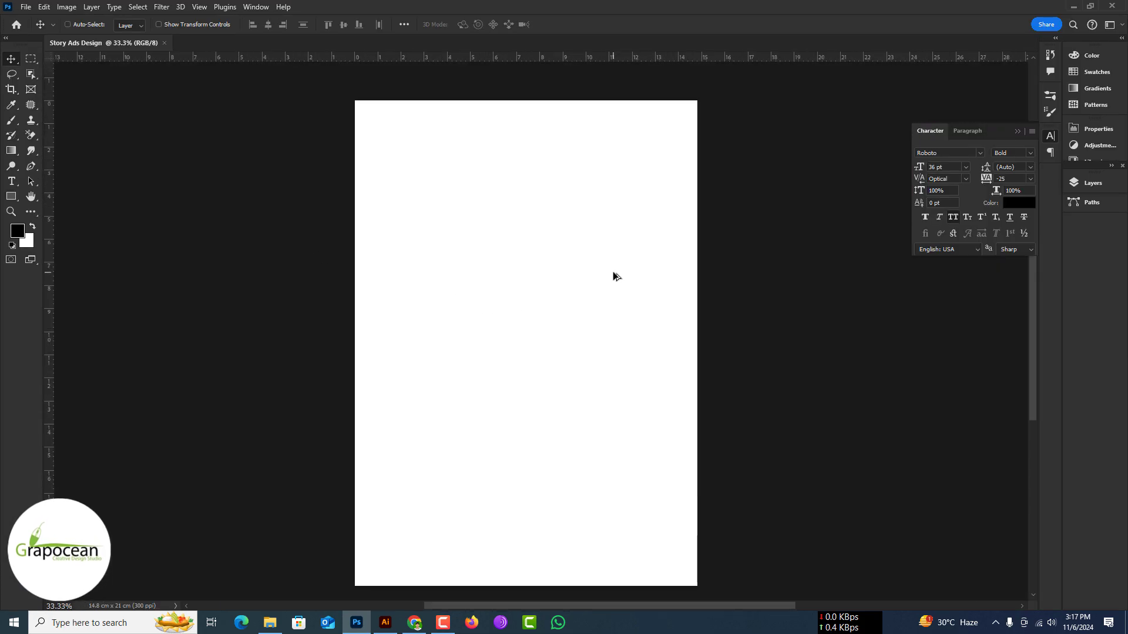
Step: Open the drill PNG and drag its layer into the Story Ads Design document
{"action": "key", "text": "ctrl+o"}
{"action": "double_click", "coordinate": [199, 176]}
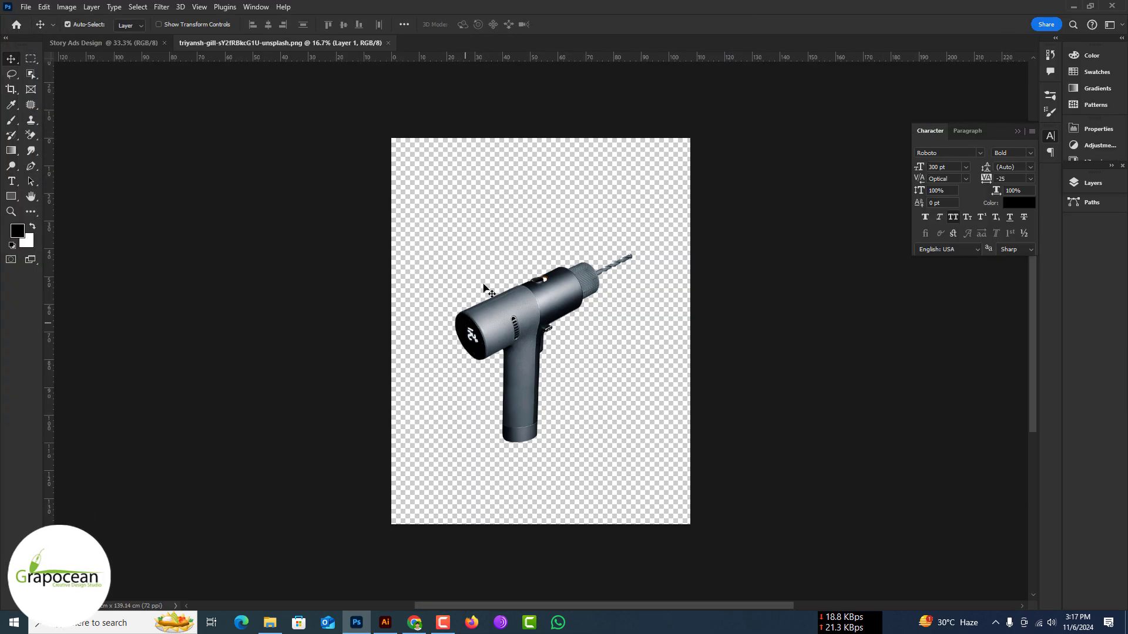
{"action": "left_click", "coordinate": [1018, 131]}
{"action": "key", "text": "F7"}
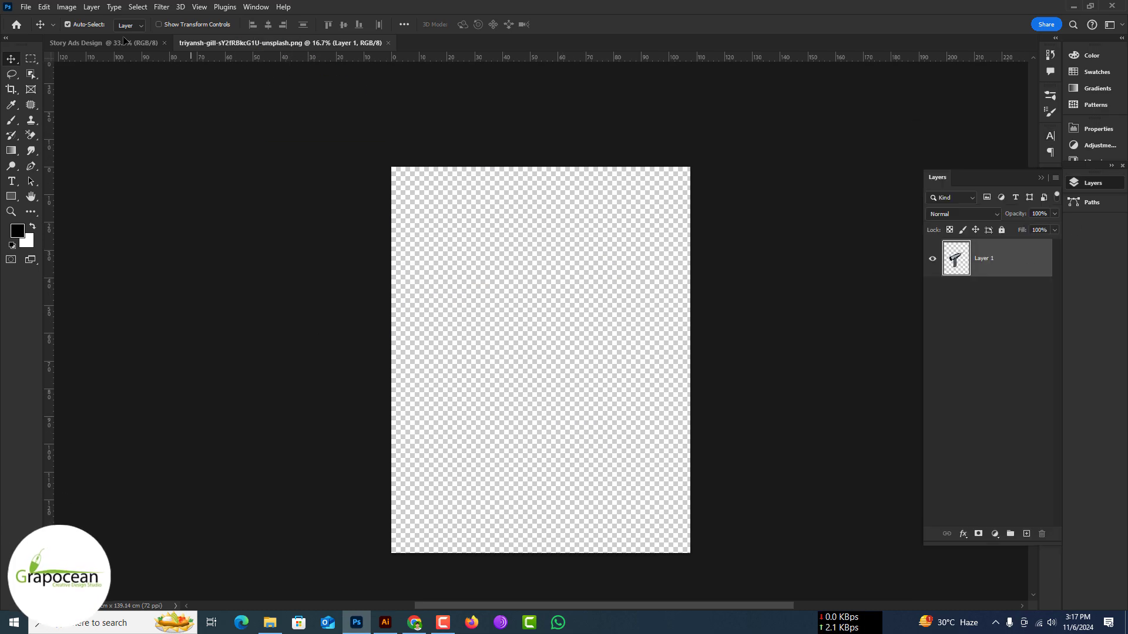
{"action": "left_click_drag", "start_coordinate": [125, 40], "coordinate": [636, 315]}
{"action": "left_click", "coordinate": [582, 24]}
Step: Convert the drill to a Smart Object, scale it to about 64%, mirror it and reposition it
{"action": "right_click", "coordinate": [993, 258]}
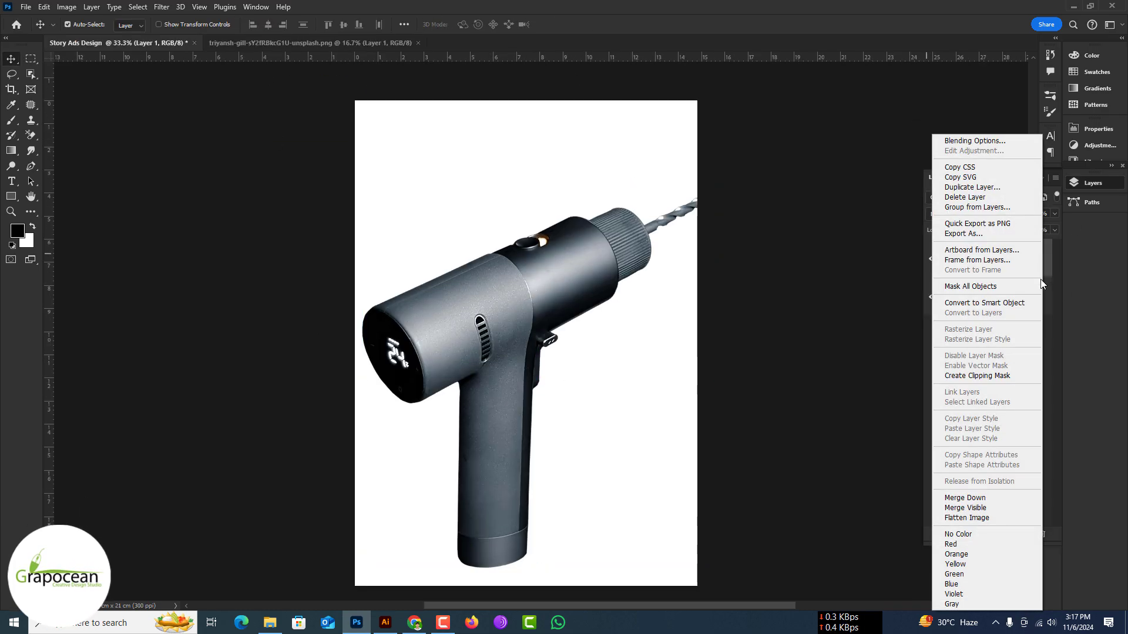
{"action": "left_click", "coordinate": [951, 305]}
{"action": "key", "text": "ctrl+t"}
{"action": "left_click_drag", "start_coordinate": [717, 567], "coordinate": [648, 432]}
{"action": "right_click", "coordinate": [531, 261]}
{"action": "left_click", "coordinate": [591, 488]}
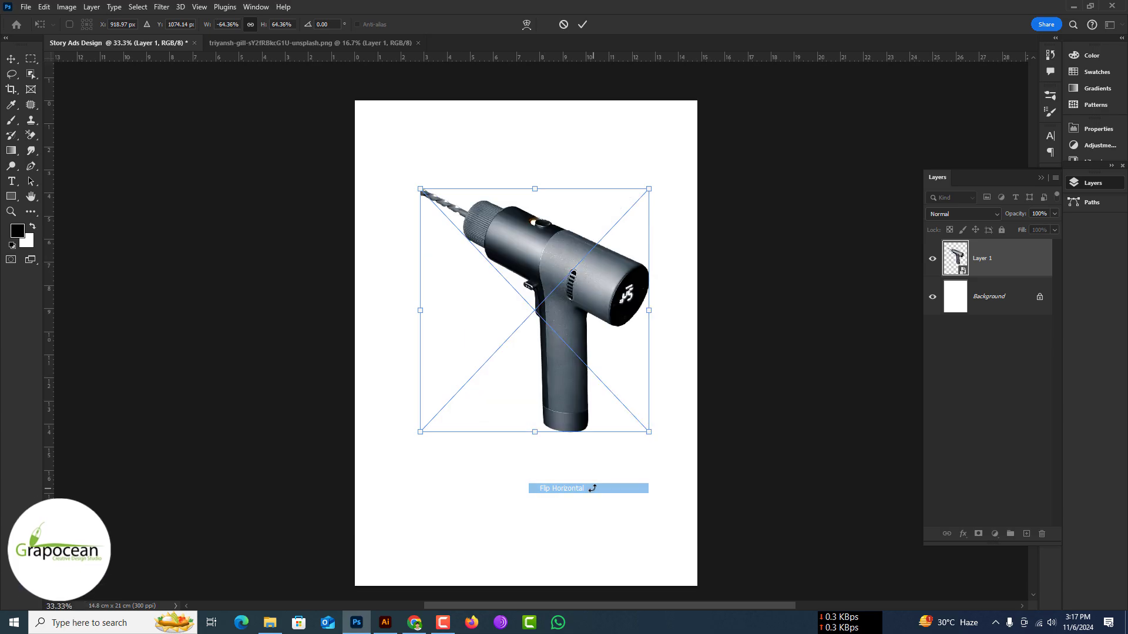
{"action": "scroll", "coordinate": [641, 311], "scroll_direction": "up", "scroll_amount": 5}
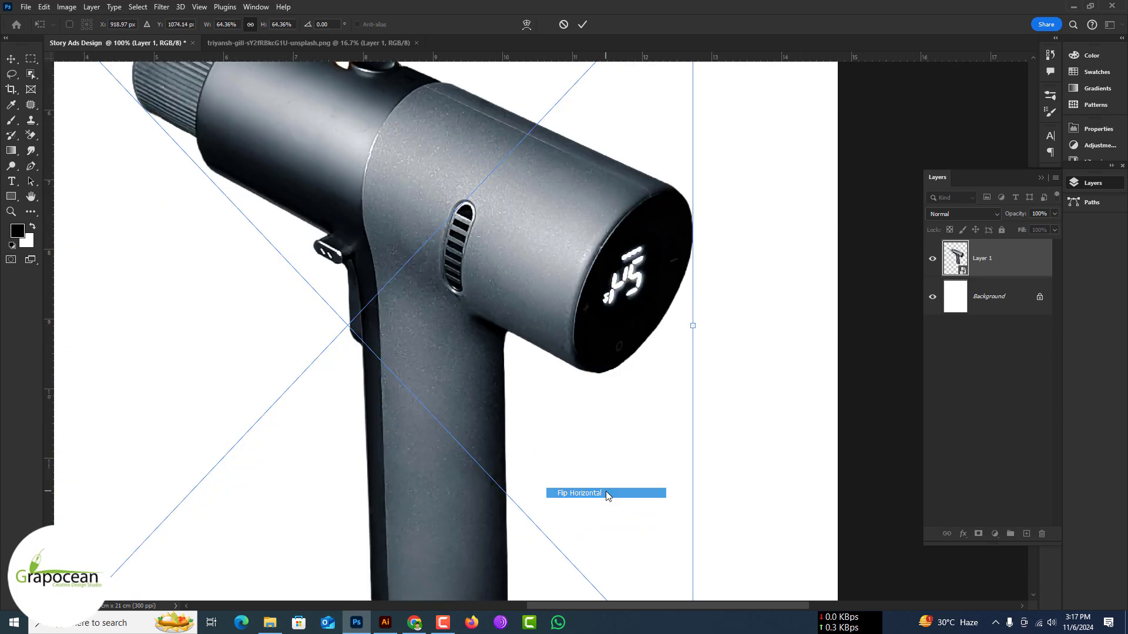
{"action": "scroll", "coordinate": [473, 310], "scroll_direction": "down", "scroll_amount": 5}
{"action": "key", "text": "Return"}
{"action": "scroll", "coordinate": [501, 310], "scroll_direction": "down", "scroll_amount": 3}
{"action": "left_click_drag", "start_coordinate": [444, 300], "coordinate": [436, 321]}
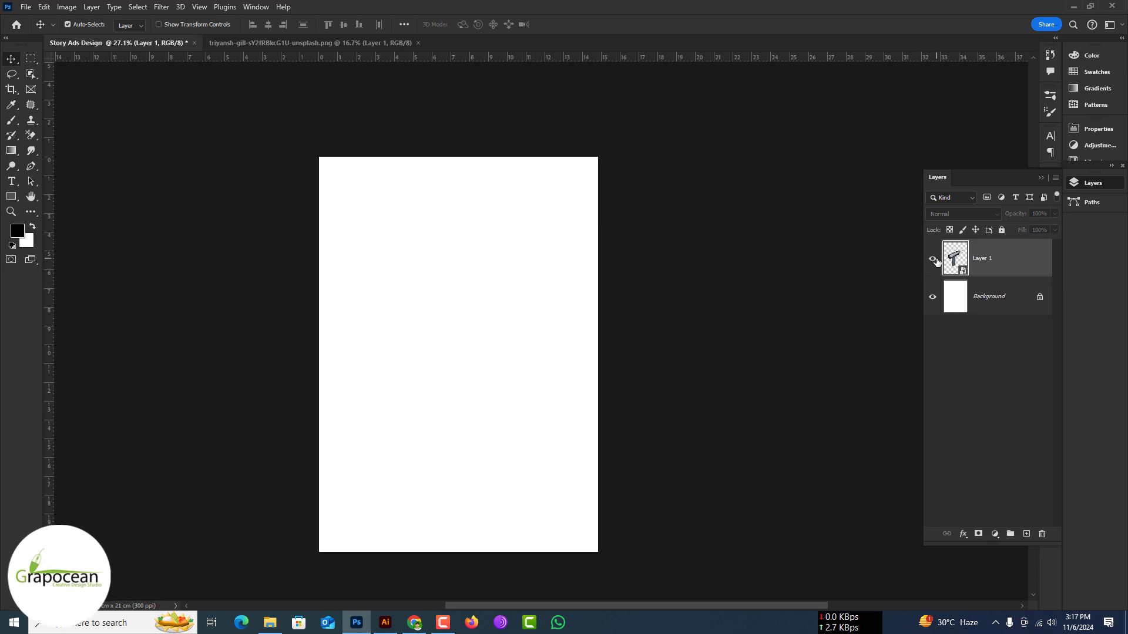
{"action": "left_click_drag", "start_coordinate": [439, 294], "coordinate": [451, 295]}
Step: Add a dark navy Solid Color fill layer above the Background, discarding a trial gradient layer
{"action": "left_click", "coordinate": [998, 296]}
{"action": "left_click", "coordinate": [994, 533]}
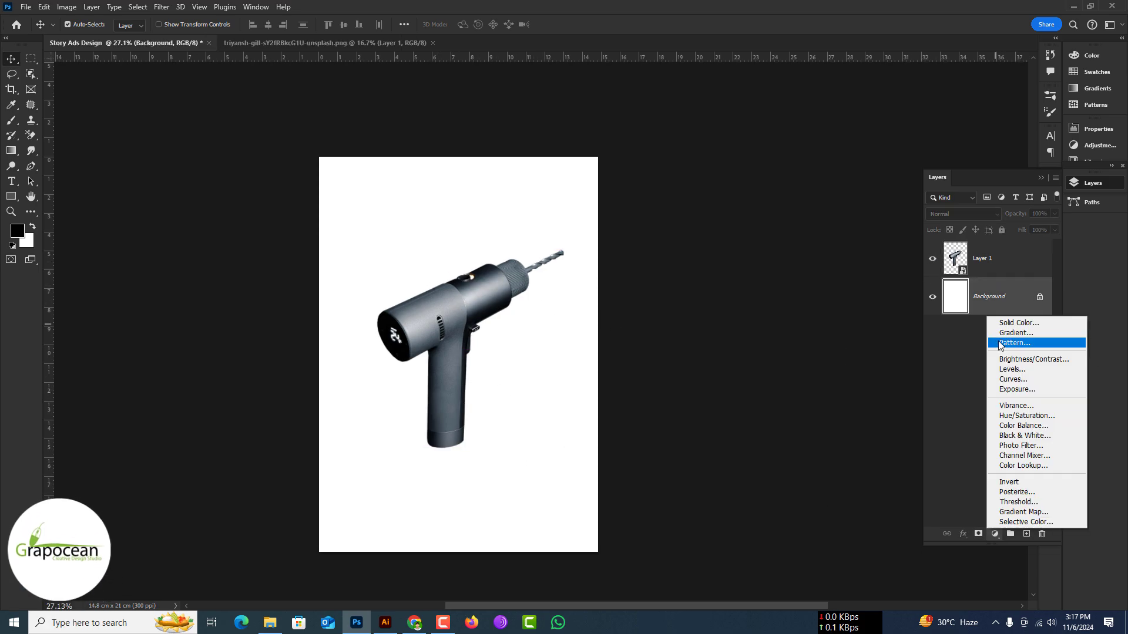
{"action": "left_click", "coordinate": [1000, 317]}
{"action": "left_click", "coordinate": [1059, 236]}
{"action": "scroll", "coordinate": [544, 295], "scroll_direction": "up", "scroll_amount": 3}
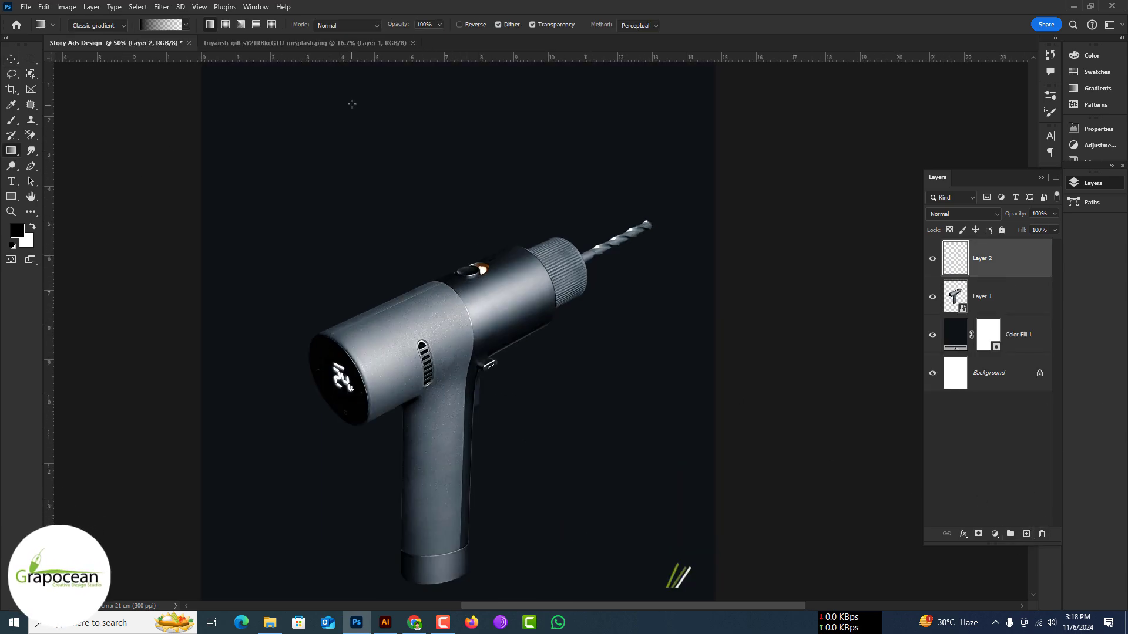
{"action": "key", "text": "shift+alt+e"}
{"action": "left_click_drag", "start_coordinate": [673, 249], "coordinate": [312, 249]}
{"action": "key", "text": "Delete"}
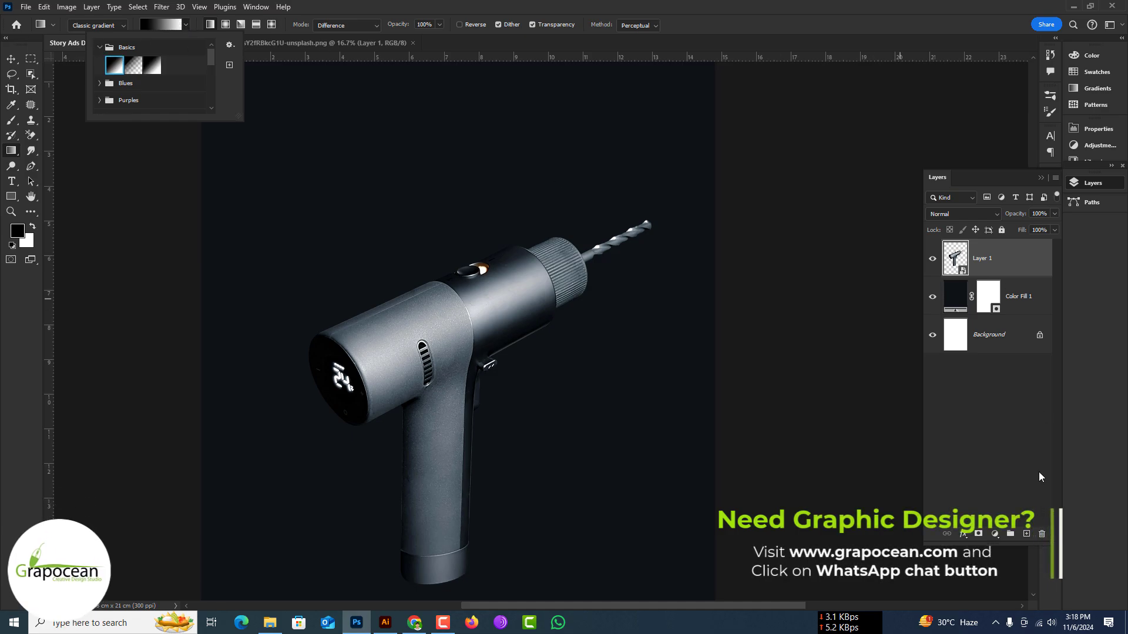
Step: Build a stripe pattern on a new layer from overlapping black-white gradients
{"action": "left_click_drag", "start_coordinate": [426, 196], "coordinate": [435, 195]}
{"action": "mouse_move", "coordinate": [768, 229]}
{"action": "left_mouse_down"}
{"action": "mouse_move", "coordinate": [138, 252]}
{"action": "mouse_move", "coordinate": [742, 299]}
{"action": "mouse_move", "coordinate": [740, 320]}
{"action": "mouse_move", "coordinate": [355, 314]}
{"action": "mouse_move", "coordinate": [675, 323]}
{"action": "mouse_move", "coordinate": [222, 333]}
{"action": "mouse_move", "coordinate": [677, 337]}
{"action": "mouse_move", "coordinate": [202, 307]}
{"action": "mouse_move", "coordinate": [782, 297]}
{"action": "mouse_move", "coordinate": [229, 297]}
{"action": "mouse_move", "coordinate": [630, 325]}
{"action": "mouse_move", "coordinate": [788, 304]}
{"action": "mouse_move", "coordinate": [129, 292]}
{"action": "left_mouse_up"}
{"action": "mouse_move", "coordinate": [214, 317]}
{"action": "left_mouse_down"}
{"action": "mouse_move", "coordinate": [823, 307]}
{"action": "mouse_move", "coordinate": [335, 269]}
{"action": "mouse_move", "coordinate": [170, 271]}
{"action": "mouse_move", "coordinate": [323, 317]}
{"action": "mouse_move", "coordinate": [800, 289]}
{"action": "mouse_move", "coordinate": [742, 297]}
{"action": "mouse_move", "coordinate": [858, 340]}
{"action": "mouse_move", "coordinate": [471, 297]}
{"action": "left_mouse_up"}
{"action": "scroll", "coordinate": [679, 297], "scroll_direction": "down", "scroll_amount": 3}
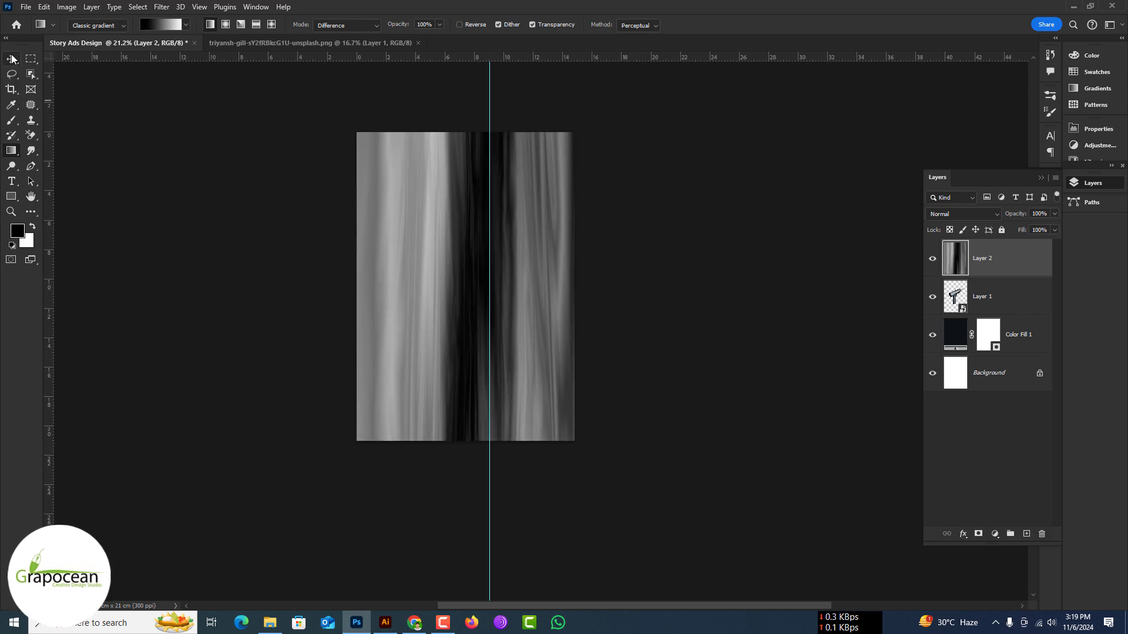
{"action": "scroll", "coordinate": [529, 269], "scroll_direction": "up", "scroll_amount": 2}
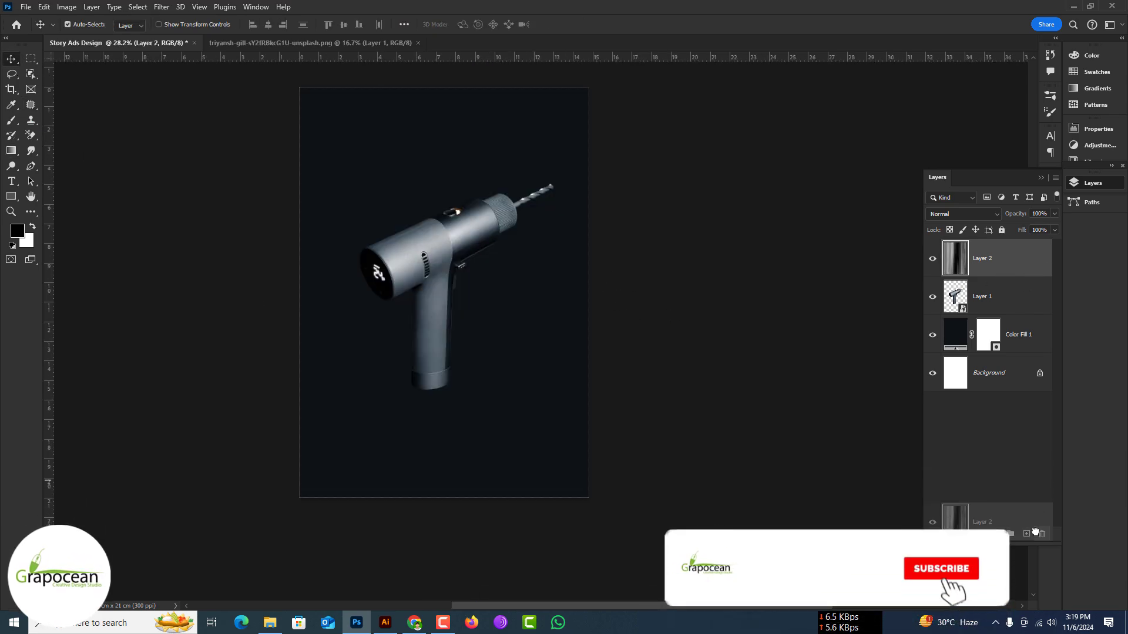
{"action": "left_click", "coordinate": [11, 150]}
{"action": "mouse_move", "coordinate": [306, 232]}
{"action": "left_mouse_down"}
{"action": "mouse_move", "coordinate": [533, 232]}
{"action": "mouse_move", "coordinate": [355, 268]}
{"action": "left_mouse_up"}
{"action": "mouse_move", "coordinate": [485, 275]}
{"action": "left_mouse_down"}
{"action": "mouse_move", "coordinate": [621, 304]}
{"action": "mouse_move", "coordinate": [508, 306]}
{"action": "mouse_move", "coordinate": [487, 345]}
{"action": "mouse_move", "coordinate": [587, 346]}
{"action": "mouse_move", "coordinate": [470, 335]}
{"action": "left_mouse_up"}
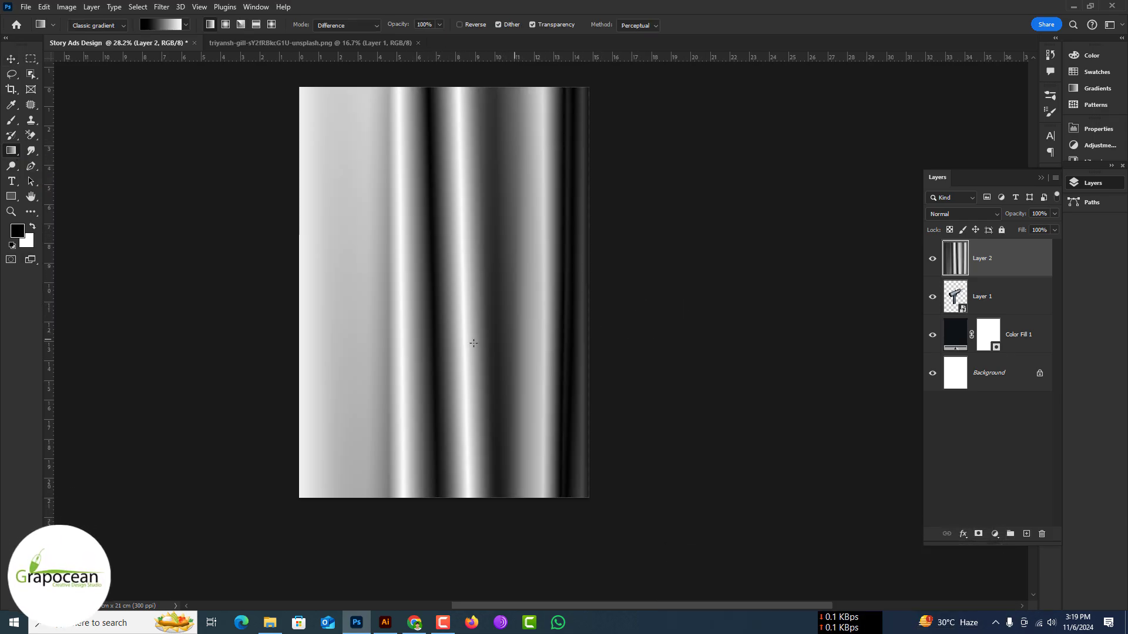
{"action": "left_click_drag", "start_coordinate": [609, 350], "coordinate": [675, 353]}
{"action": "mouse_move", "coordinate": [528, 334]}
{"action": "left_mouse_down"}
{"action": "mouse_move", "coordinate": [302, 327]}
{"action": "mouse_move", "coordinate": [581, 327]}
{"action": "left_mouse_up"}
{"action": "left_click_drag", "start_coordinate": [513, 319], "coordinate": [589, 322]}
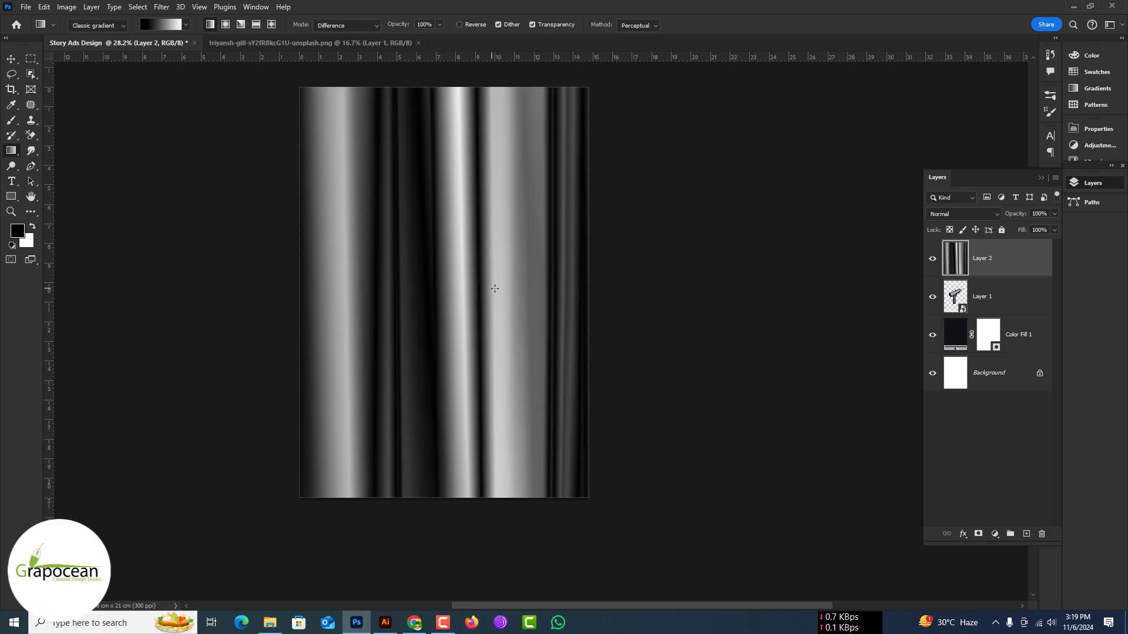
{"action": "mouse_move", "coordinate": [494, 289]}
{"action": "left_mouse_down"}
{"action": "mouse_move", "coordinate": [423, 300]}
{"action": "mouse_move", "coordinate": [541, 348]}
{"action": "mouse_move", "coordinate": [509, 344]}
{"action": "mouse_move", "coordinate": [554, 403]}
{"action": "mouse_move", "coordinate": [486, 340]}
{"action": "mouse_move", "coordinate": [510, 361]}
{"action": "mouse_move", "coordinate": [603, 355]}
{"action": "left_mouse_up"}
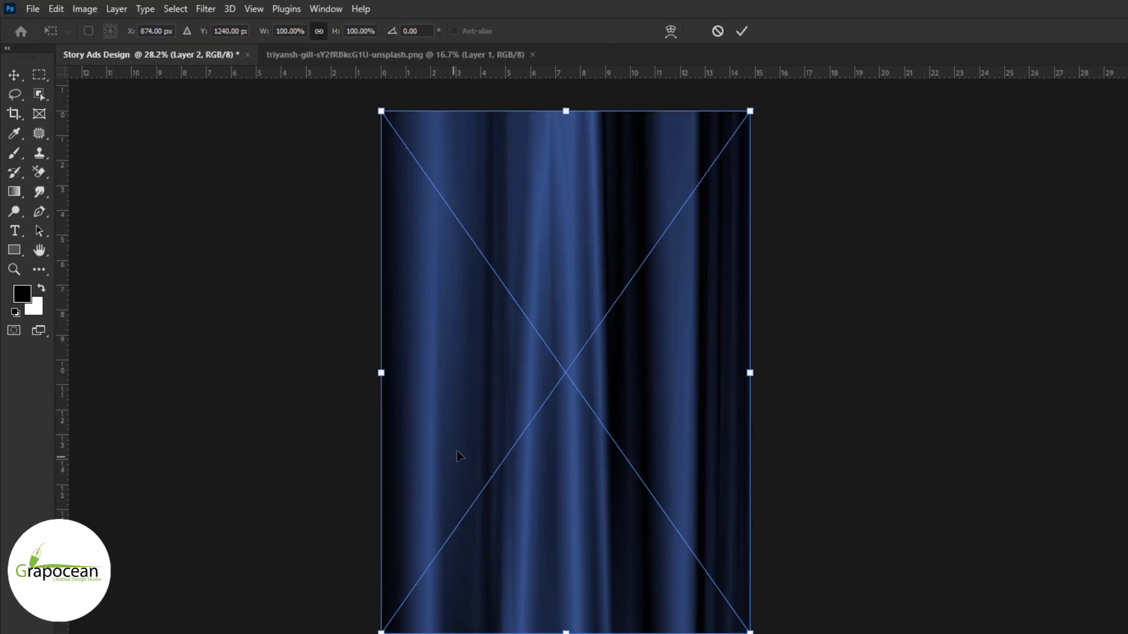
Step: Warp the blue stripes into silk folds sweeping across the top and down the left side
{"action": "mouse_move", "coordinate": [531, 262]}
{"action": "left_mouse_down"}
{"action": "mouse_move", "coordinate": [403, 217]}
{"action": "mouse_move", "coordinate": [443, 252]}
{"action": "mouse_move", "coordinate": [769, 263]}
{"action": "left_mouse_up"}
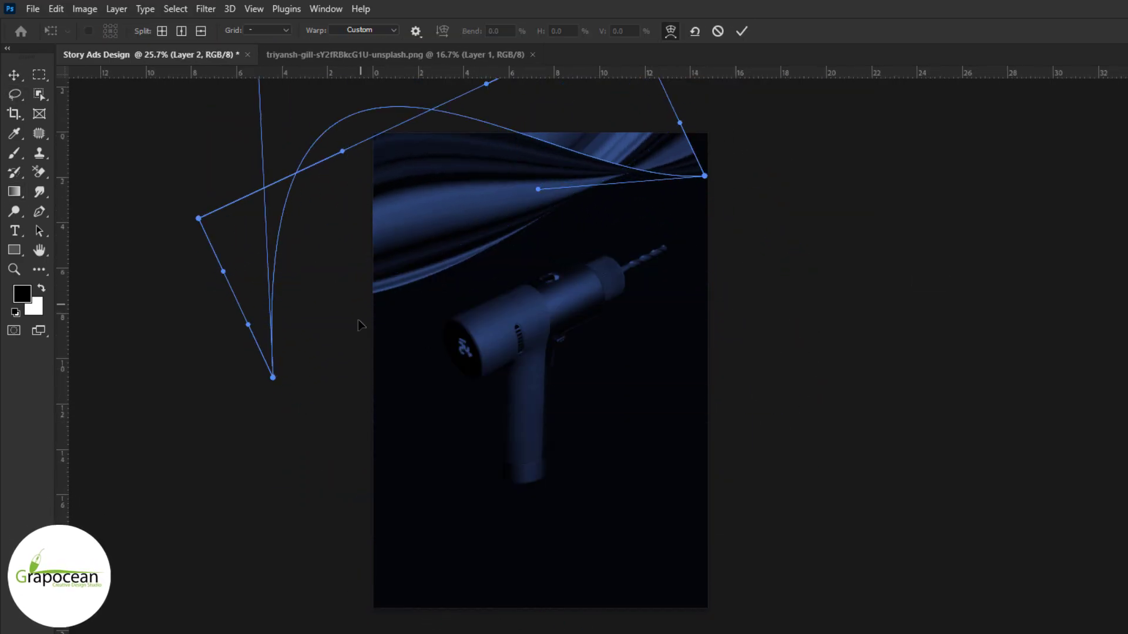
{"action": "left_click_drag", "start_coordinate": [360, 325], "coordinate": [617, 623]}
{"action": "left_click_drag", "start_coordinate": [303, 454], "coordinate": [329, 554]}
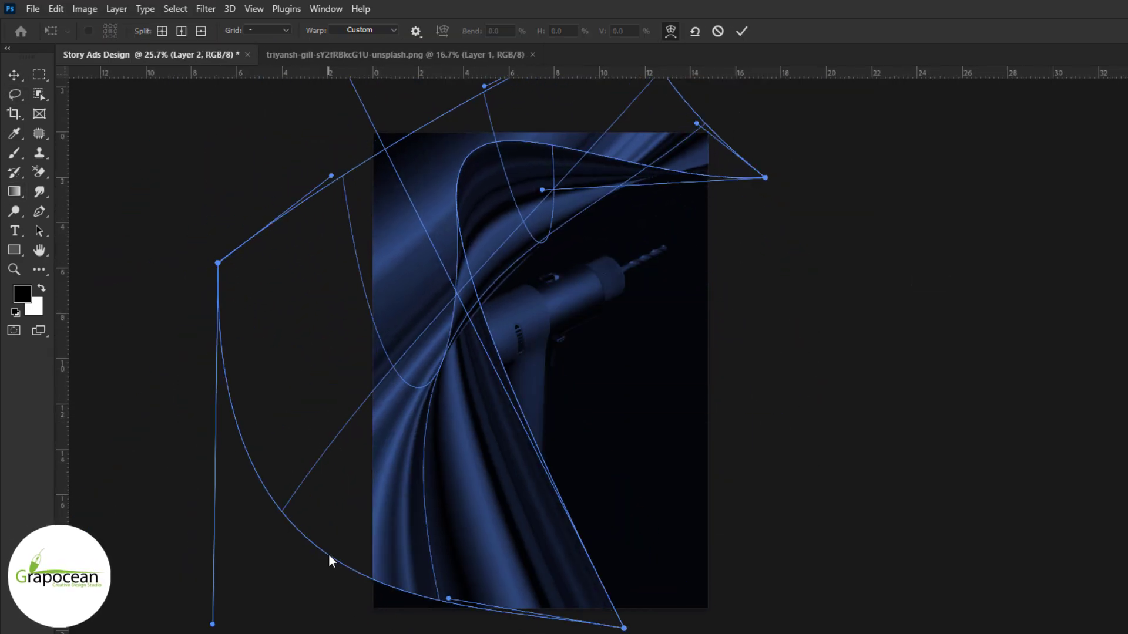
{"action": "left_click", "coordinate": [741, 31]}
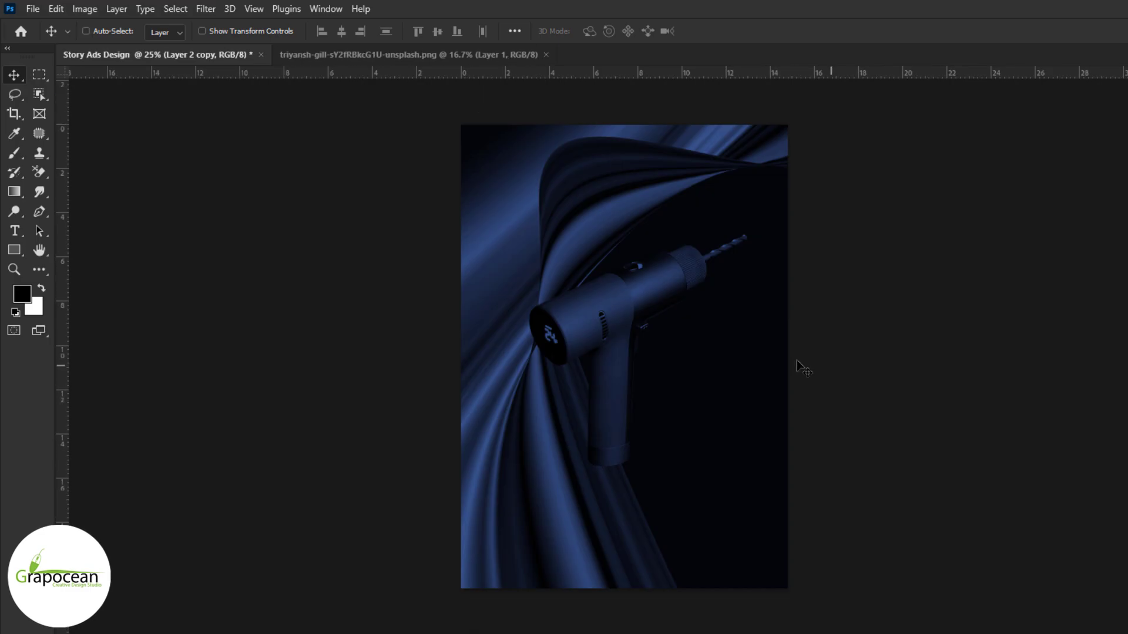
Step: Flip the copied silk layer upside down
{"action": "right_click", "coordinate": [696, 419]}
{"action": "left_click", "coordinate": [722, 575]}
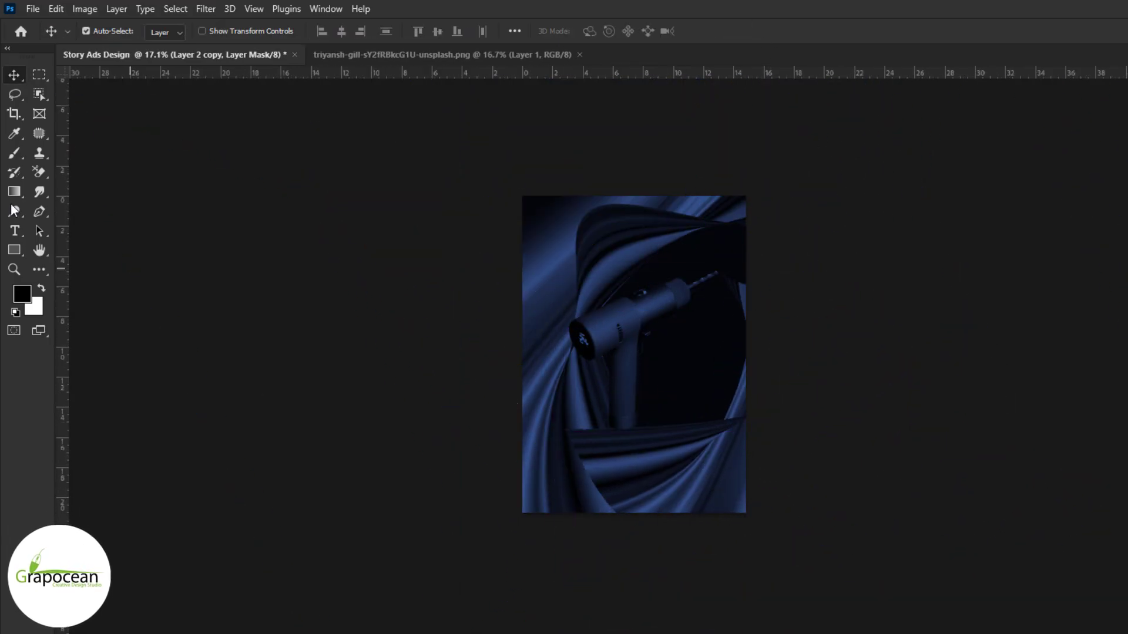
{"action": "scroll", "coordinate": [677, 570], "scroll_direction": "up", "scroll_amount": 2}
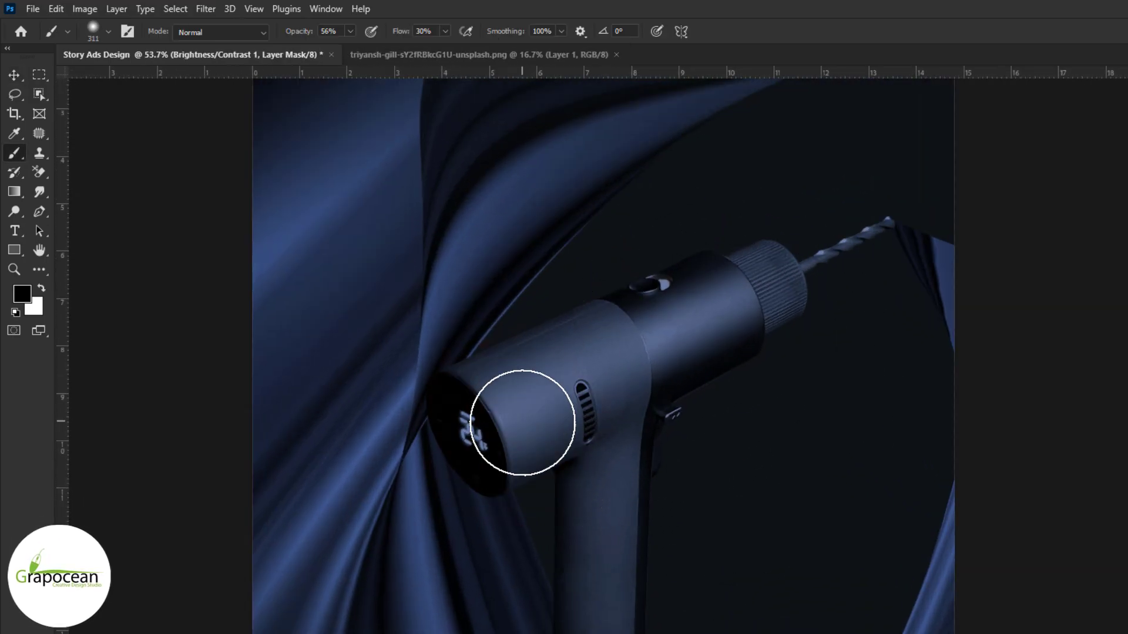
Step: Paint shading onto the drill body and tilt the brush tip to near vertical
{"action": "key", "text": "x"}
{"action": "mouse_move", "coordinate": [522, 423]}
{"action": "left_mouse_down"}
{"action": "mouse_move", "coordinate": [838, 294]}
{"action": "mouse_move", "coordinate": [760, 382]}
{"action": "left_mouse_up"}
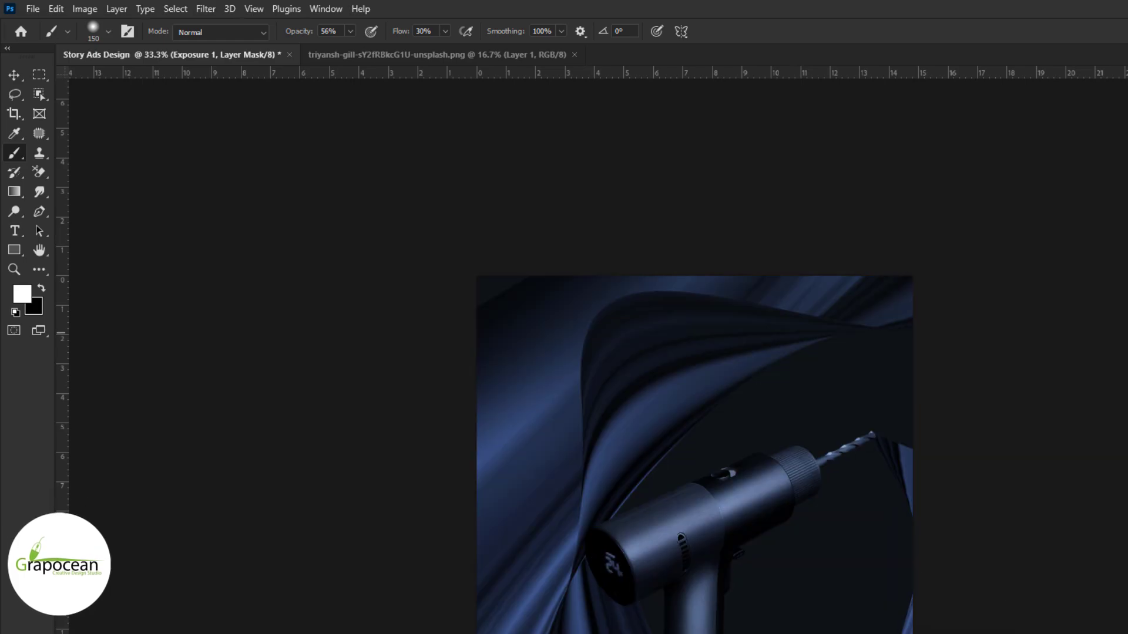
{"action": "scroll", "coordinate": [662, 553], "scroll_direction": "up", "scroll_amount": 2}
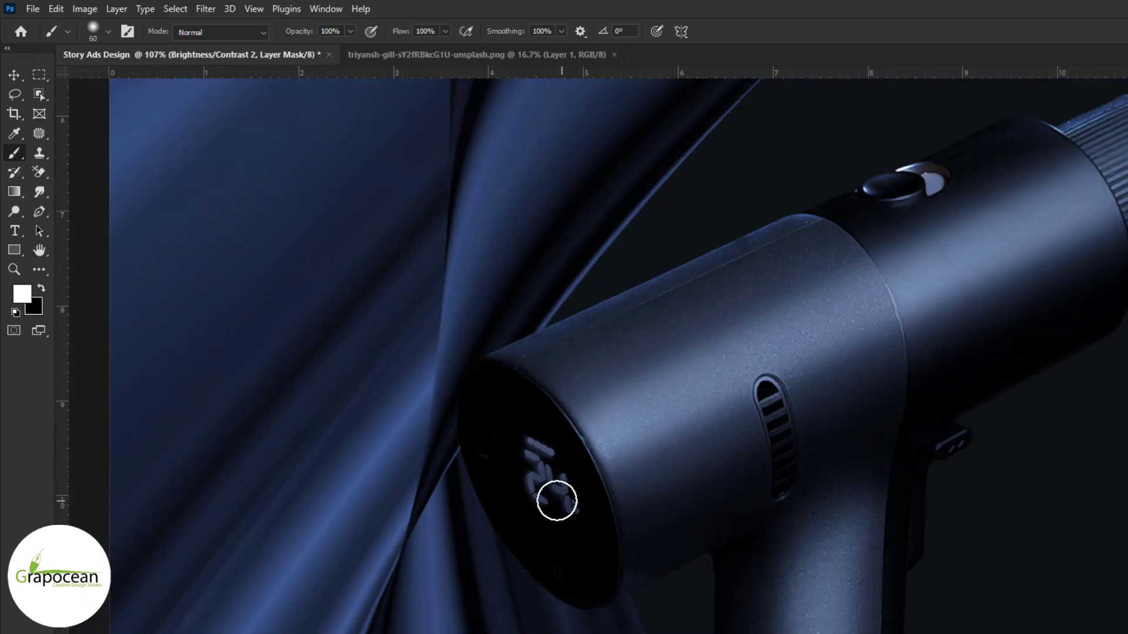
{"action": "right_click", "coordinate": [557, 500]}
{"action": "left_click_drag", "start_coordinate": [592, 97], "coordinate": [577, 86]}
{"action": "key", "text": "Return"}
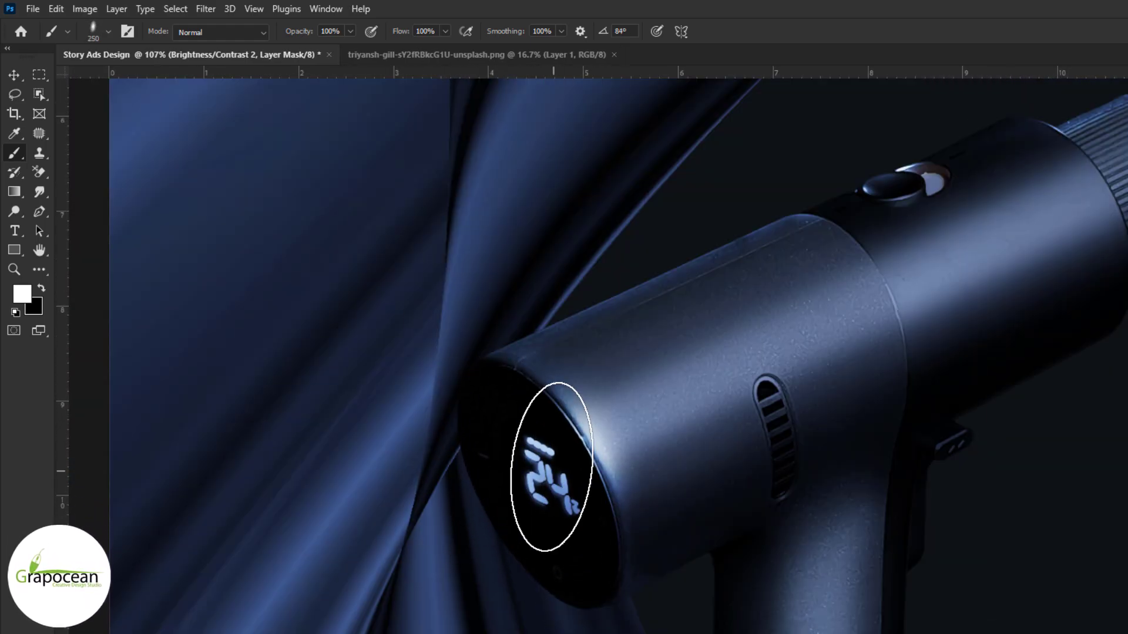
{"action": "scroll", "coordinate": [552, 467], "scroll_direction": "down", "scroll_amount": 5}
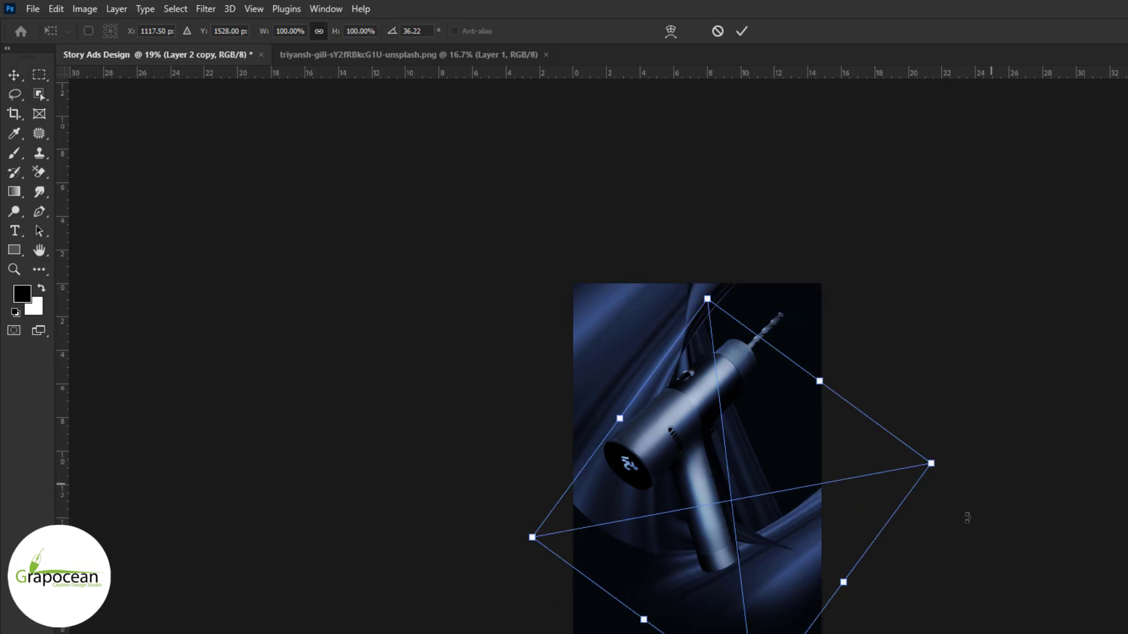
Step: Commit the rotated duplicate silk fold
{"action": "left_click", "coordinate": [741, 32]}
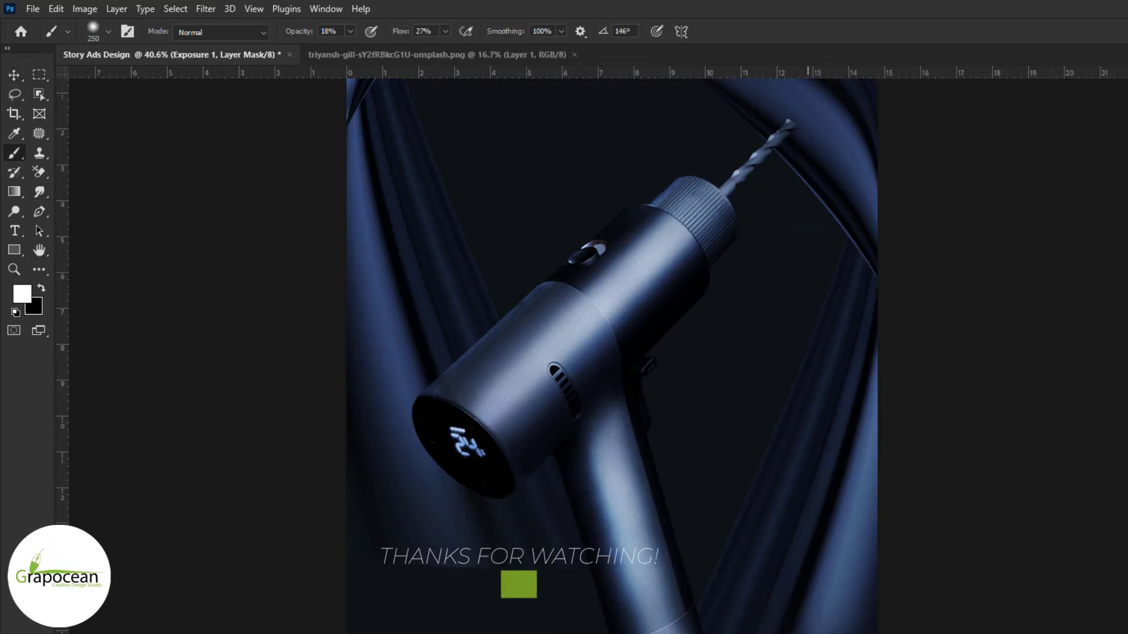
{"action": "scroll", "coordinate": [777, 459], "scroll_direction": "down", "scroll_amount": 3}
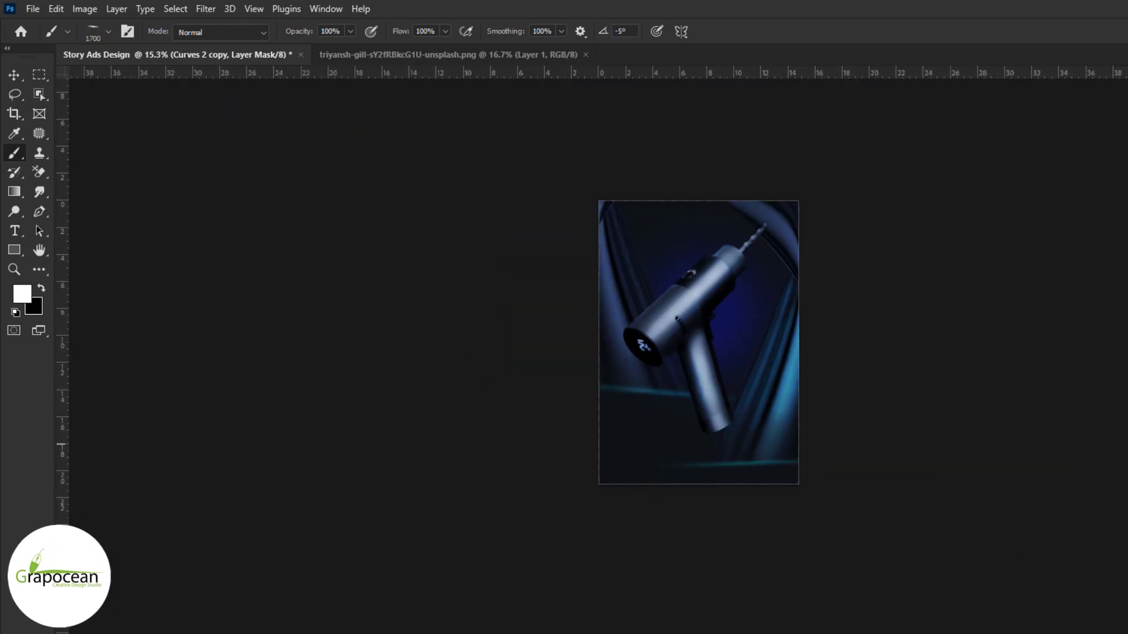
Step: Adjust the tip angle of the soft round brush
{"action": "left_click_drag", "start_coordinate": [786, 111], "coordinate": [784, 116]}
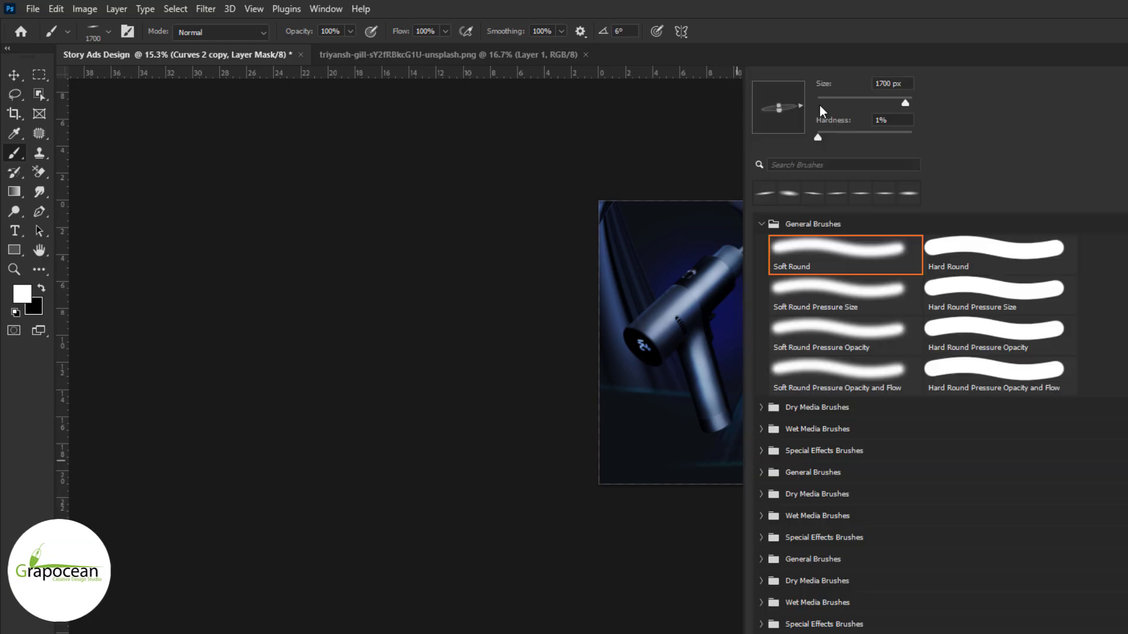
{"action": "scroll", "coordinate": [669, 375], "scroll_direction": "up", "scroll_amount": 2}
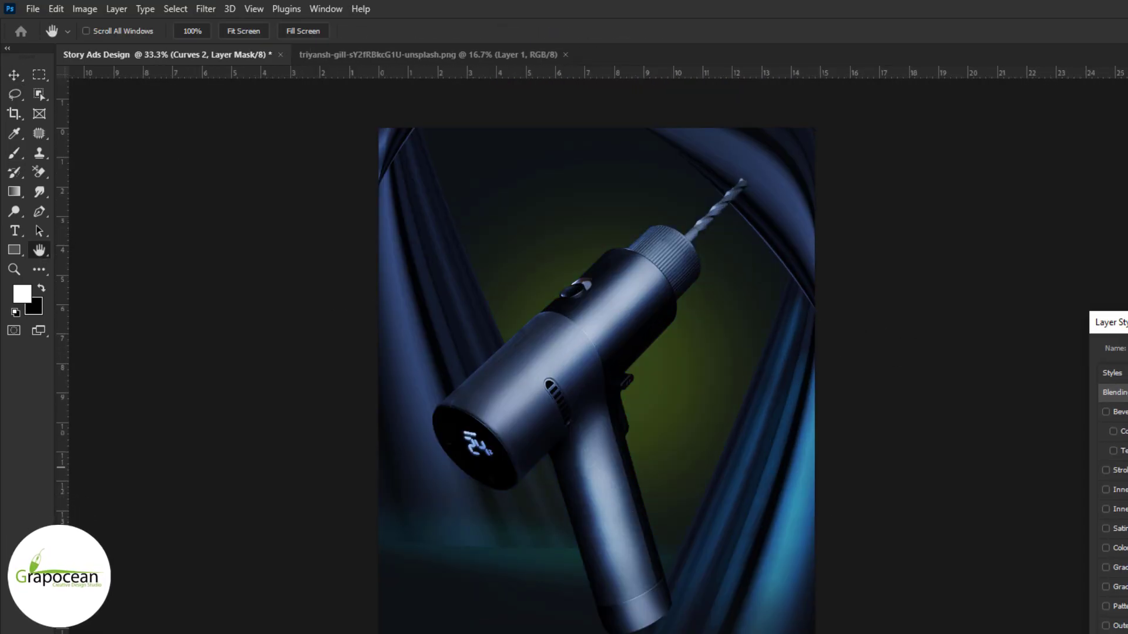
{"action": "scroll", "coordinate": [843, 609], "scroll_direction": "down", "scroll_amount": 1}
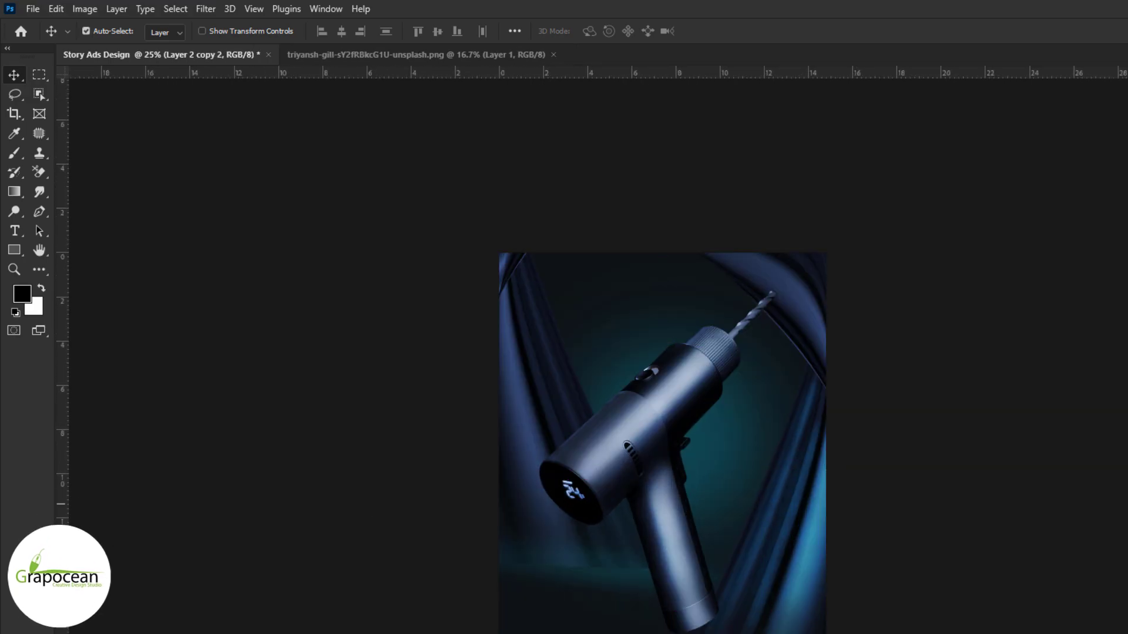
Step: Duplicate the background layer, flip and distort it, then lower brush opacity to about 61%
{"action": "key", "text": "ctrl+alt+t"}
{"action": "mouse_move", "coordinate": [781, 352]}
{"action": "left_mouse_down"}
{"action": "mouse_move", "coordinate": [897, 220]}
{"action": "mouse_move", "coordinate": [615, 358]}
{"action": "mouse_move", "coordinate": [529, 587]}
{"action": "left_mouse_up"}
{"action": "scroll", "coordinate": [646, 411], "scroll_direction": "down", "scroll_amount": 2}
{"action": "left_click", "coordinate": [741, 31]}
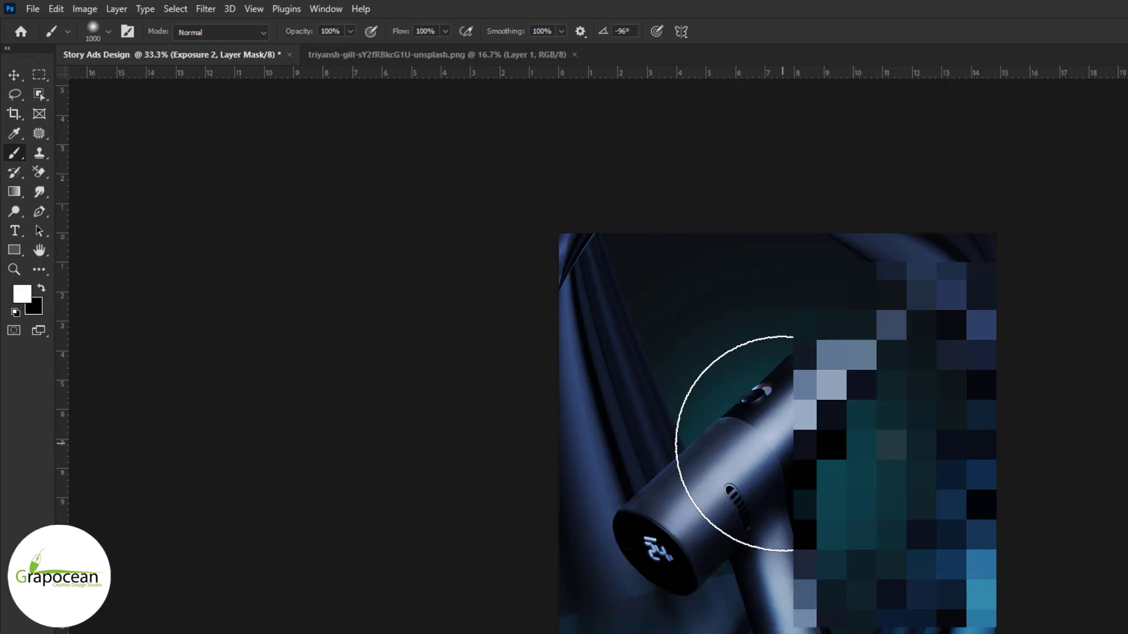
{"action": "left_click_drag", "start_coordinate": [323, 34], "coordinate": [300, 35]}
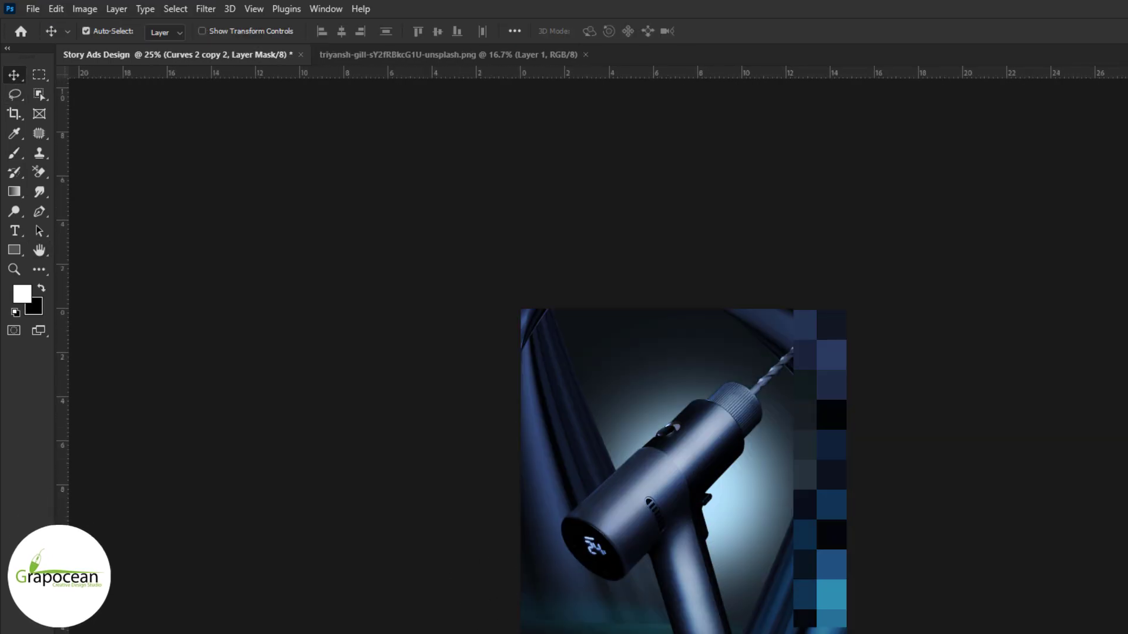
{"action": "key", "text": "Delete"}
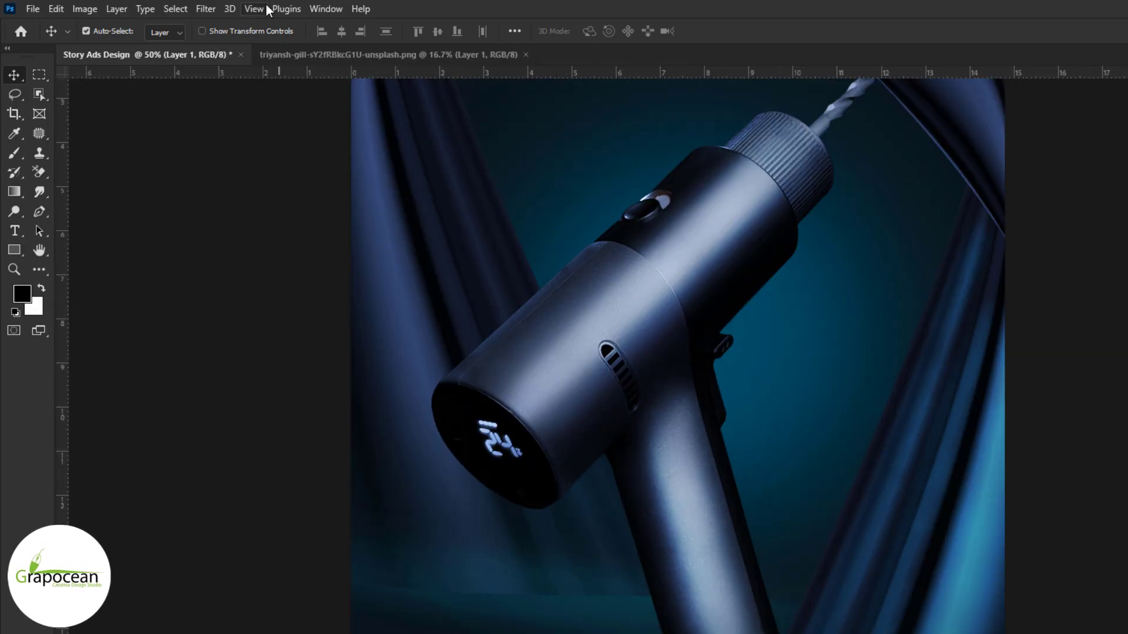
Step: Apply a Camera Raw Filter to the drill, then warp the blue fabric into curves at lower left
{"action": "left_click", "coordinate": [205, 9]}
{"action": "left_click", "coordinate": [245, 120]}
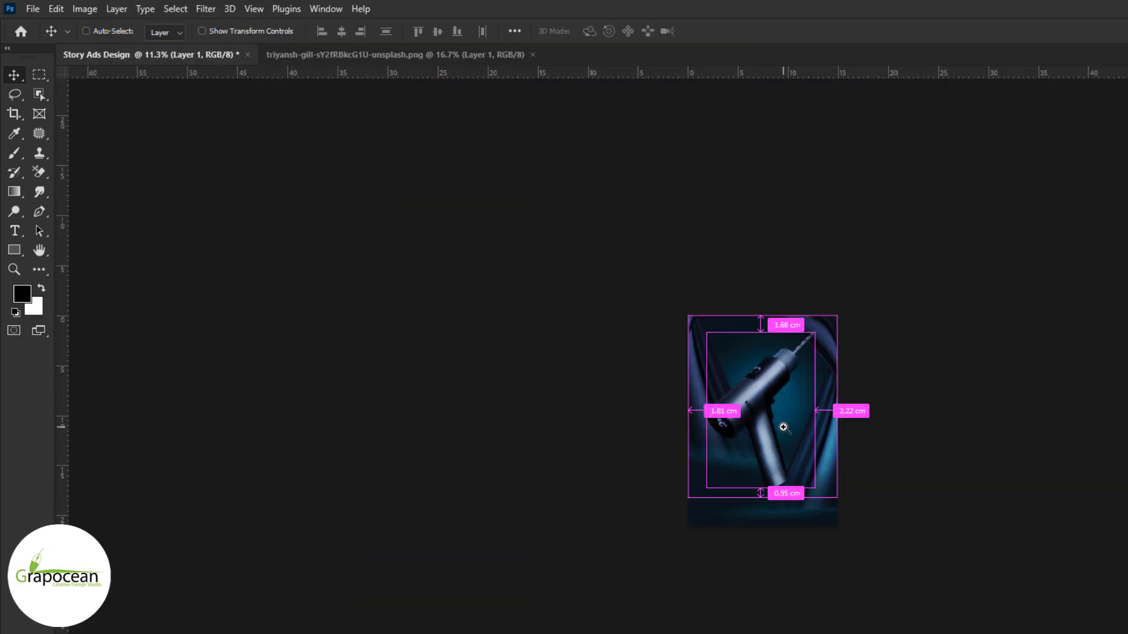
{"action": "left_click", "coordinate": [783, 427]}
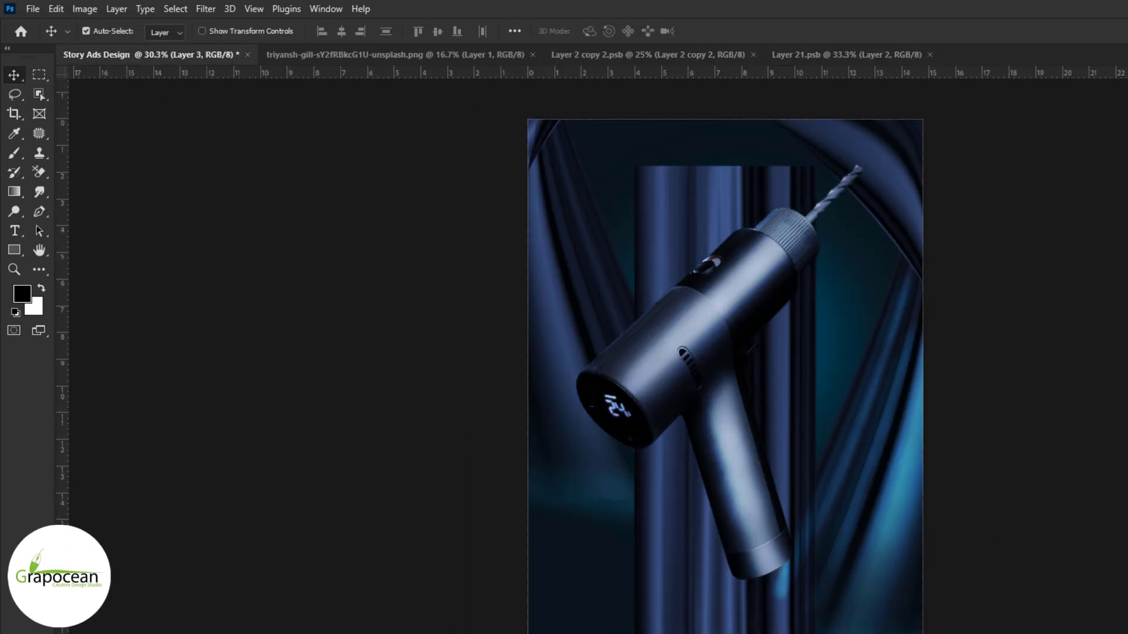
{"action": "left_click_drag", "start_coordinate": [750, 562], "coordinate": [887, 588]}
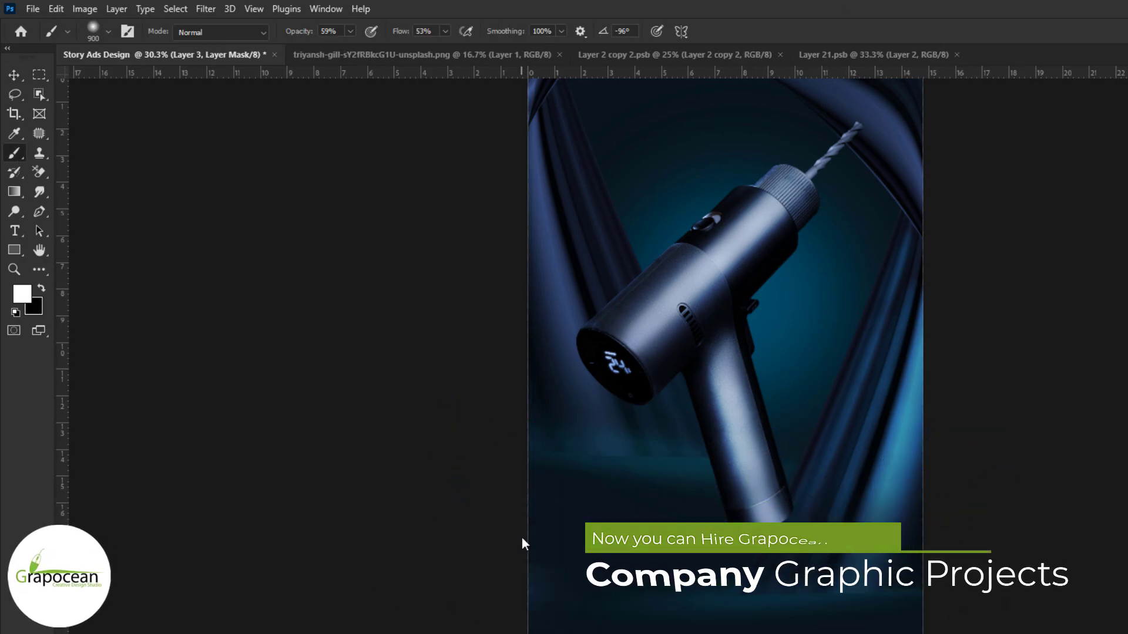
{"action": "left_click_drag", "start_coordinate": [522, 537], "coordinate": [528, 599]}
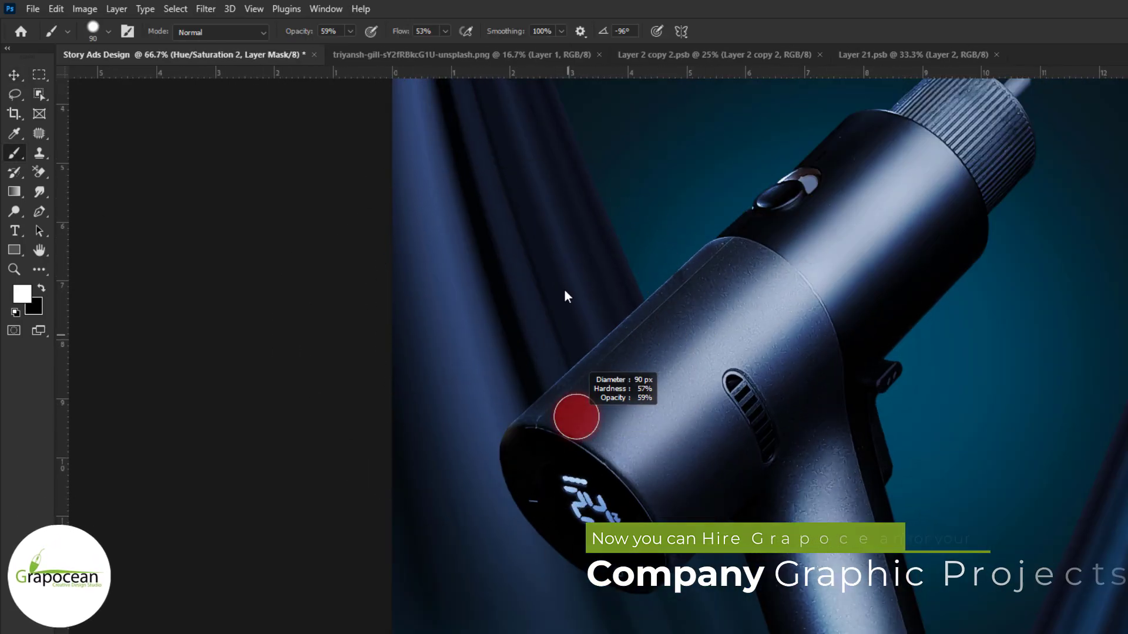
Step: Paint the cyan Hue/Saturation masks with a soft brush, alternating white and black, to tint the drill's grip
{"action": "scroll", "coordinate": [574, 415], "scroll_direction": "up", "scroll_amount": 1}
{"action": "scroll", "coordinate": [624, 282], "scroll_direction": "up", "scroll_amount": 1}
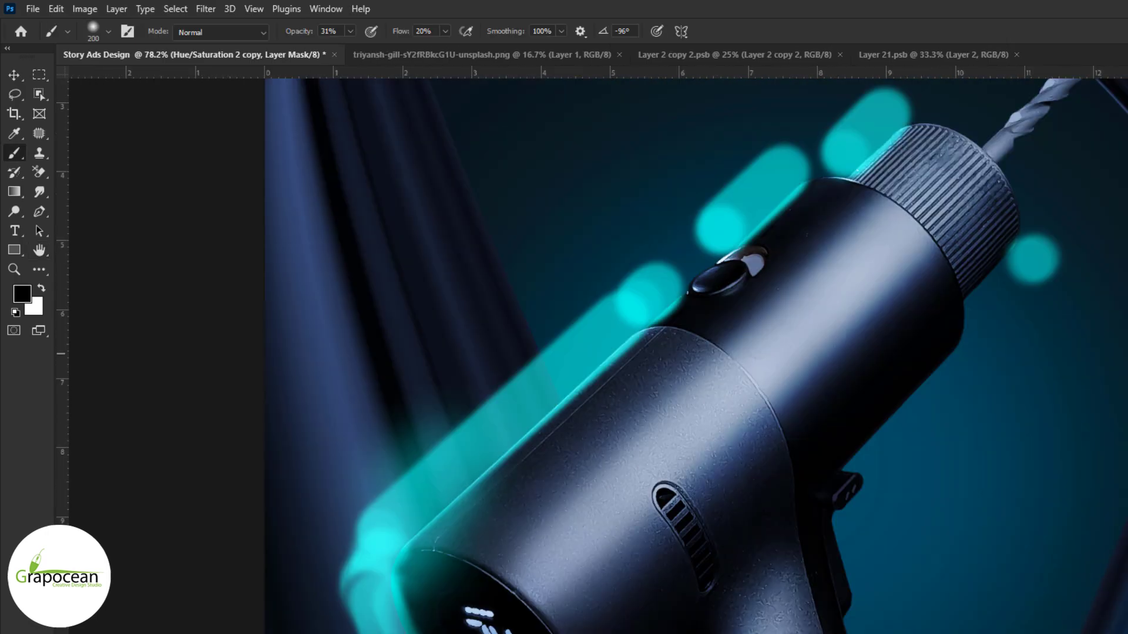
{"action": "key", "text": "x"}
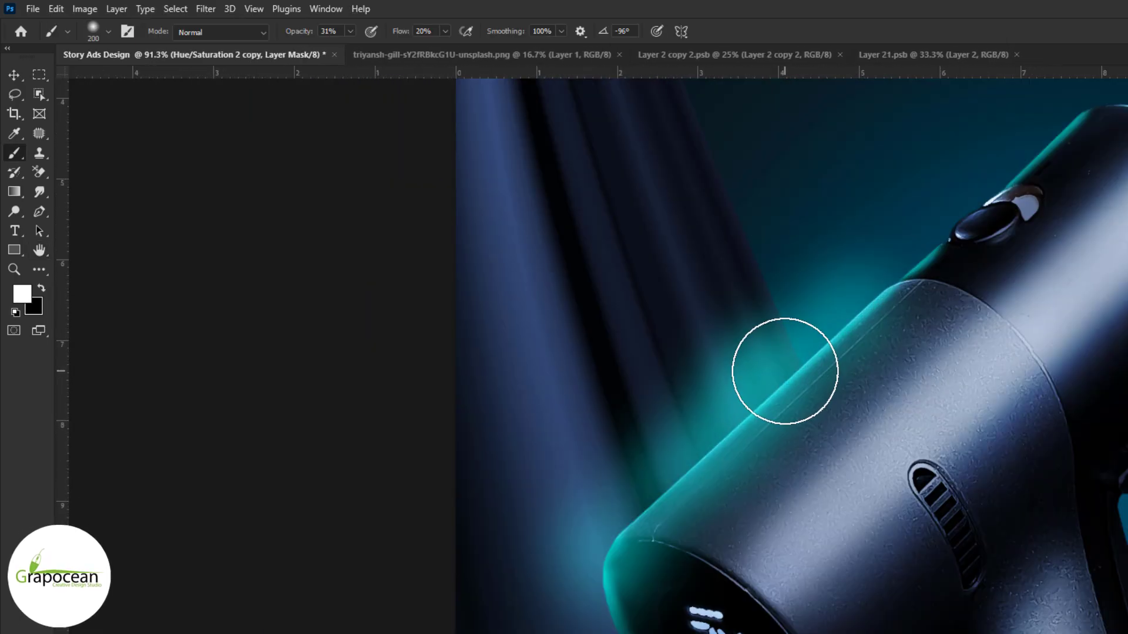
{"action": "scroll", "coordinate": [713, 279], "scroll_direction": "down", "scroll_amount": 5}
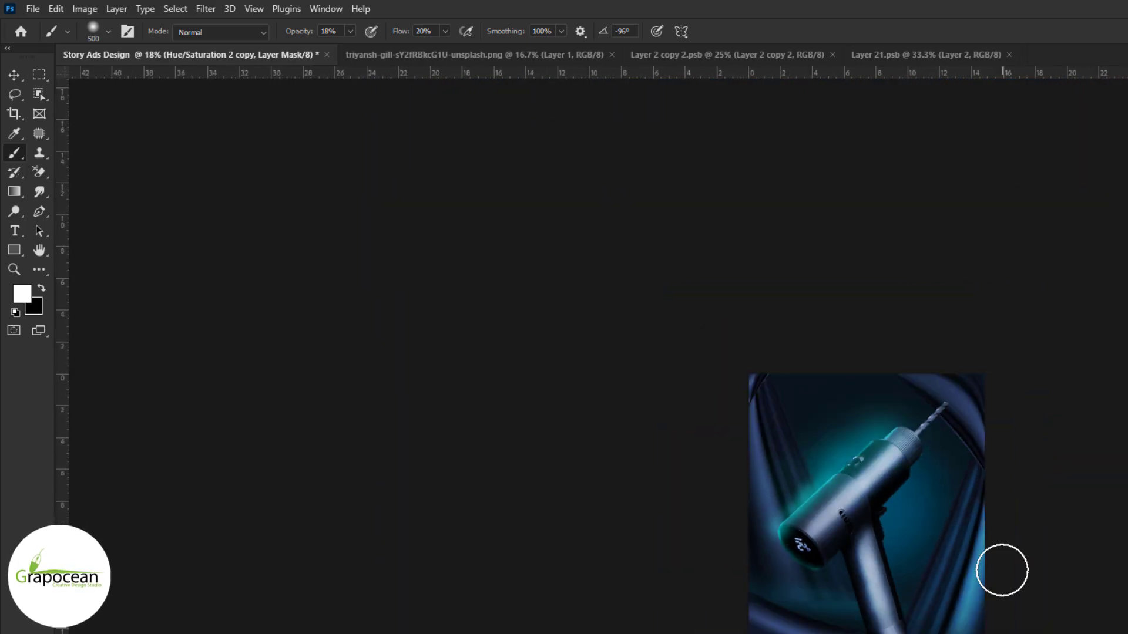
{"action": "scroll", "coordinate": [705, 552], "scroll_direction": "up", "scroll_amount": 3}
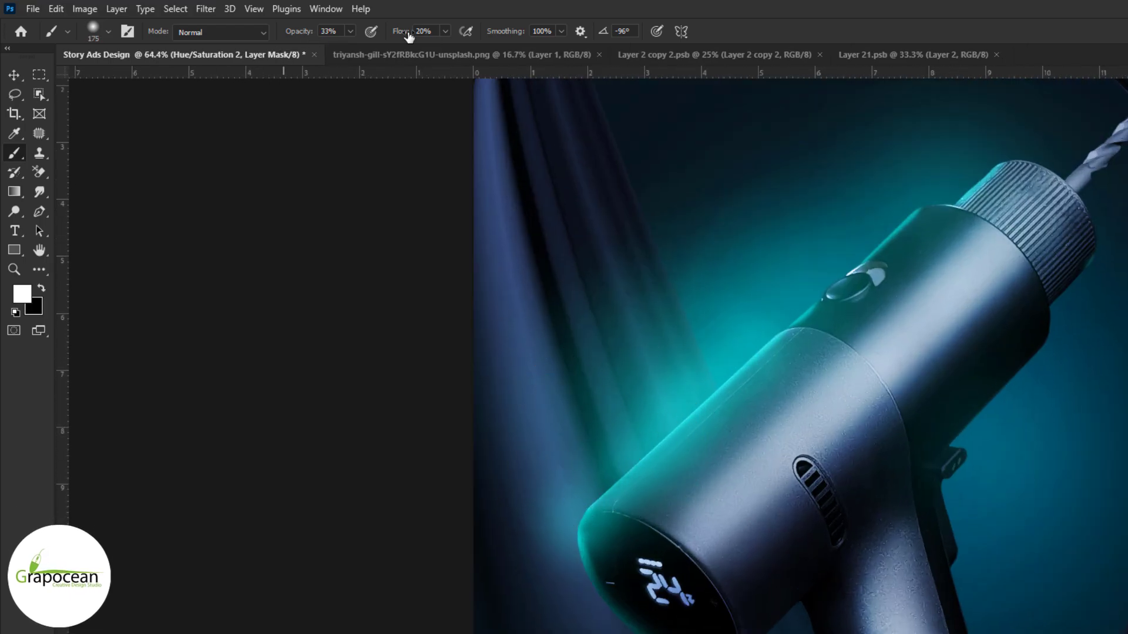
{"action": "key", "text": "F5"}
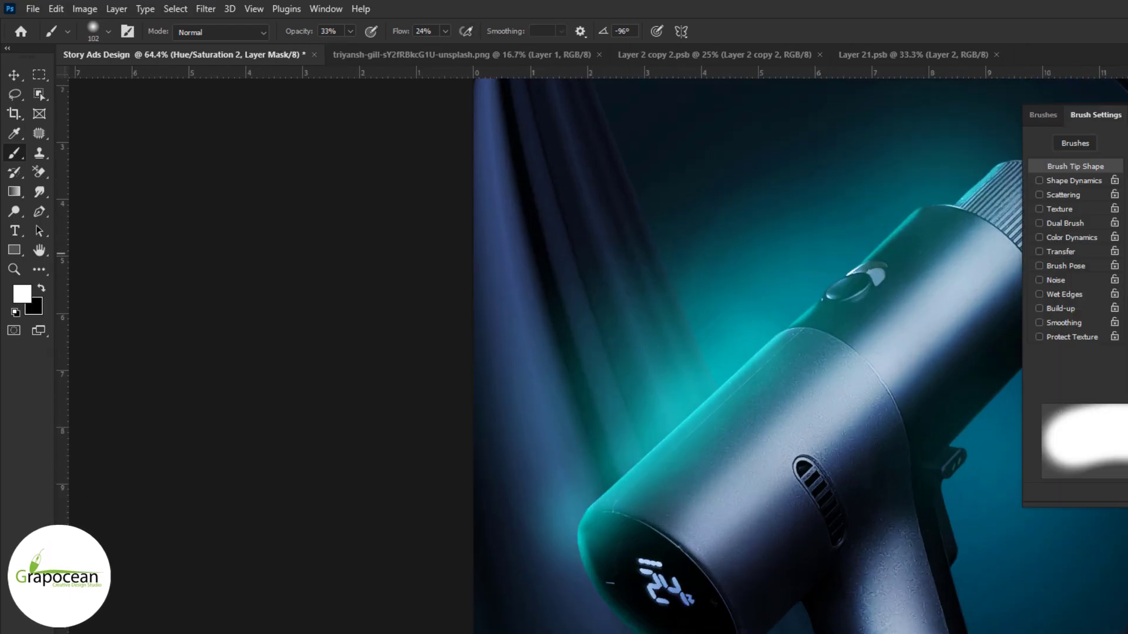
{"action": "key", "text": "F5"}
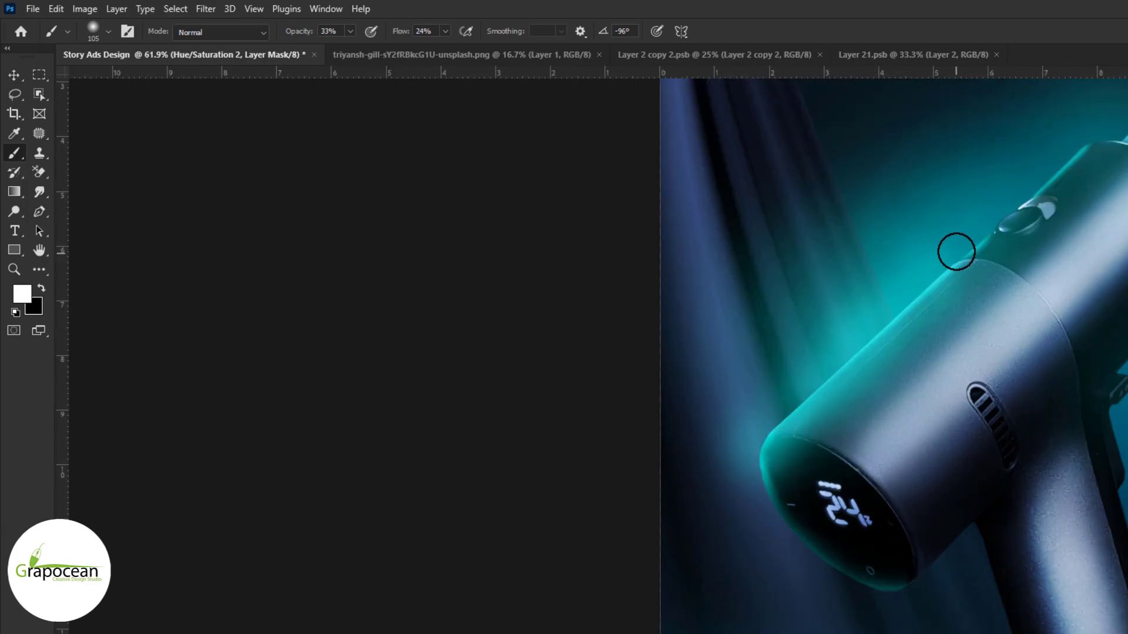
{"action": "key", "text": "x"}
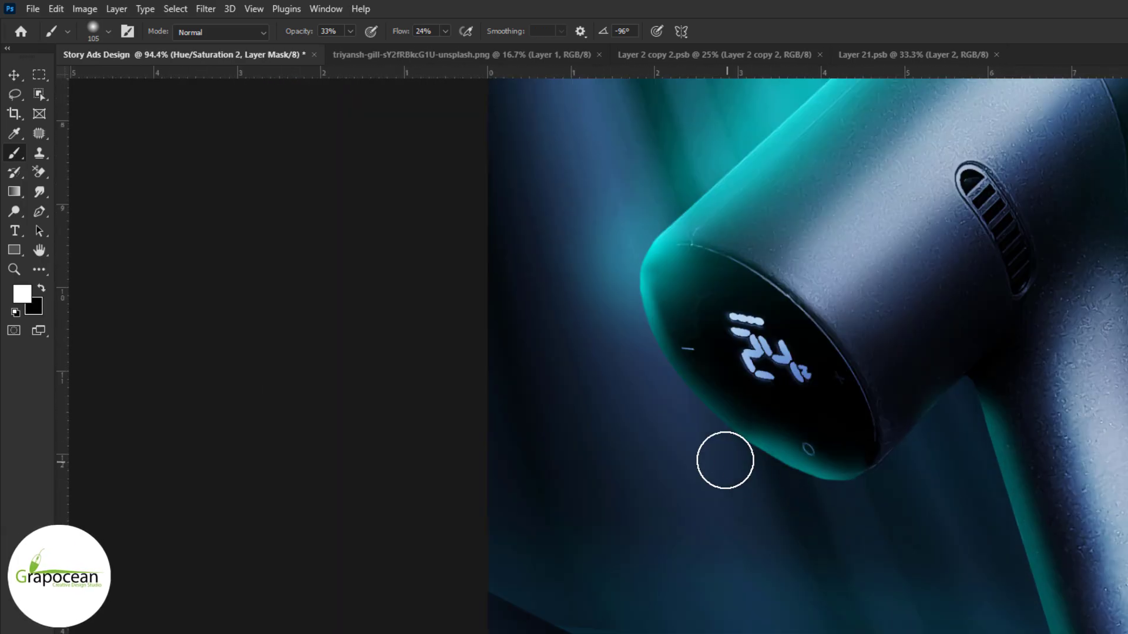
{"action": "key", "text": "x"}
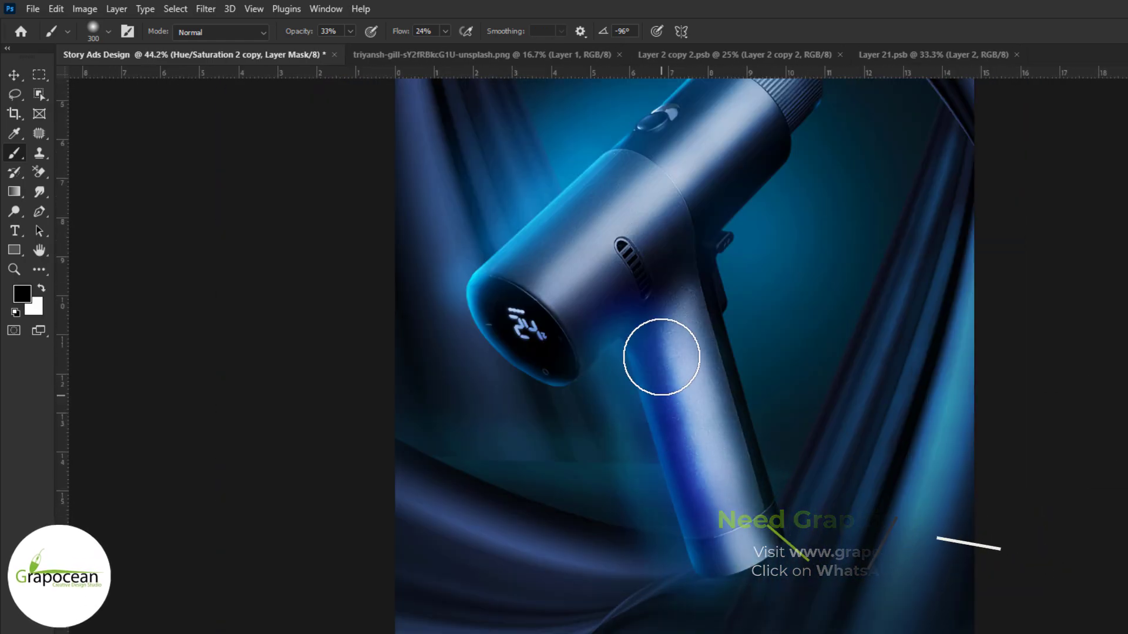
{"action": "key", "text": "bracketleft"}
{"action": "key", "text": "bracketleft"}
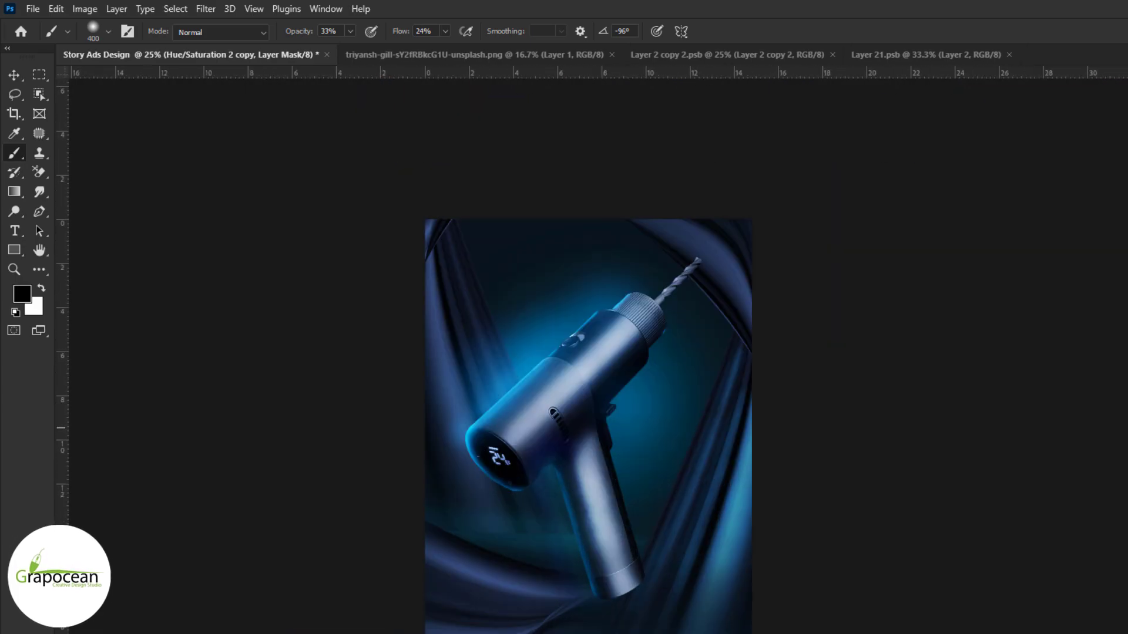
Step: Zoom in on the drill and pick a very large flattened brush for the glow masks
{"action": "key", "text": "ctrl+plus"}
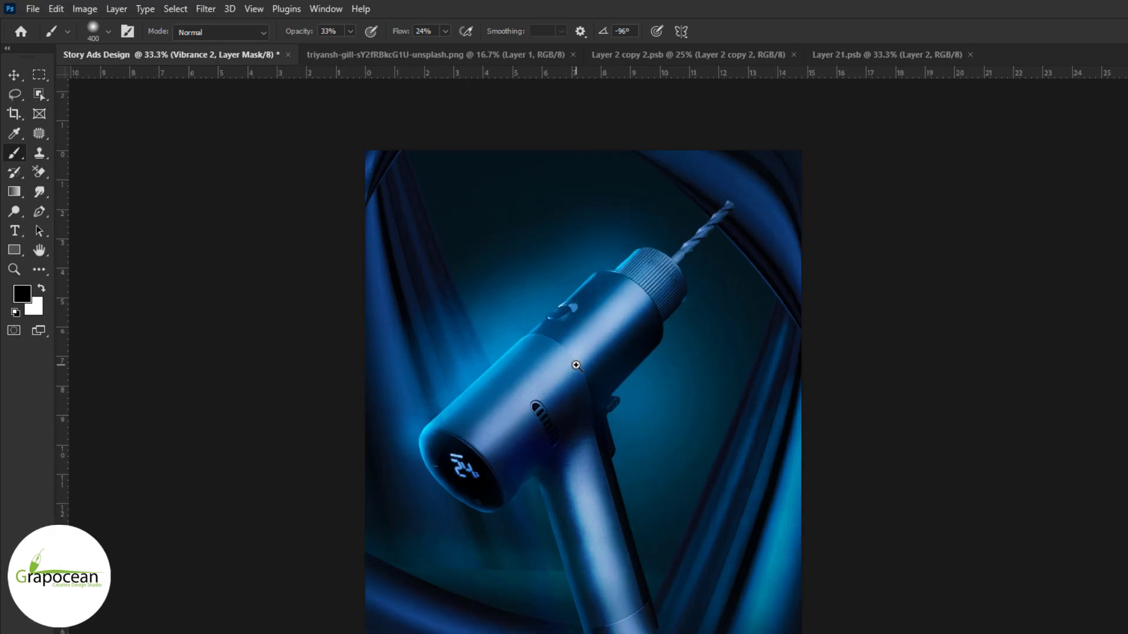
{"action": "key", "text": "ctrl+plus"}
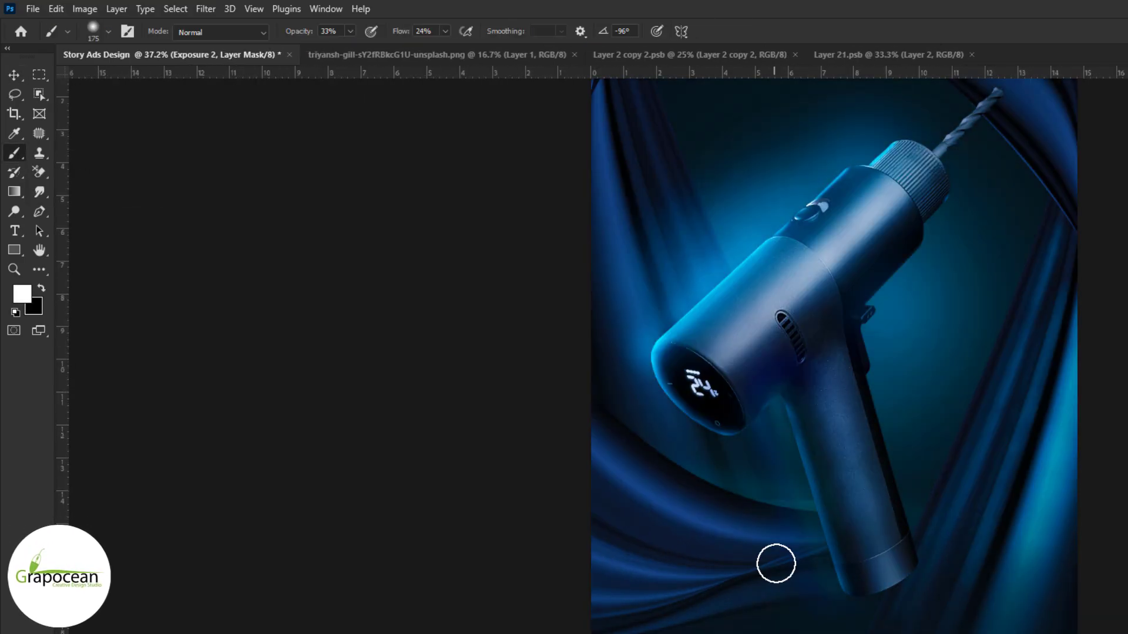
{"action": "right_click", "coordinate": [775, 564]}
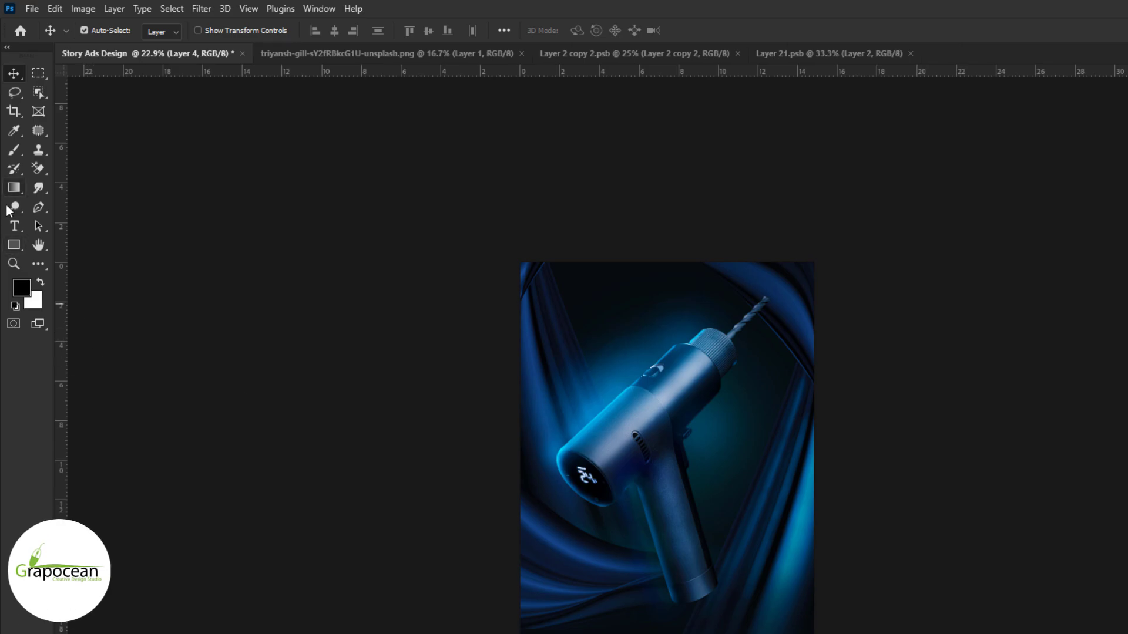
Step: Draw a black-filled circle with the Ellipse Tool overlapping the poster's top-left corner
{"action": "left_click", "coordinate": [12, 247]}
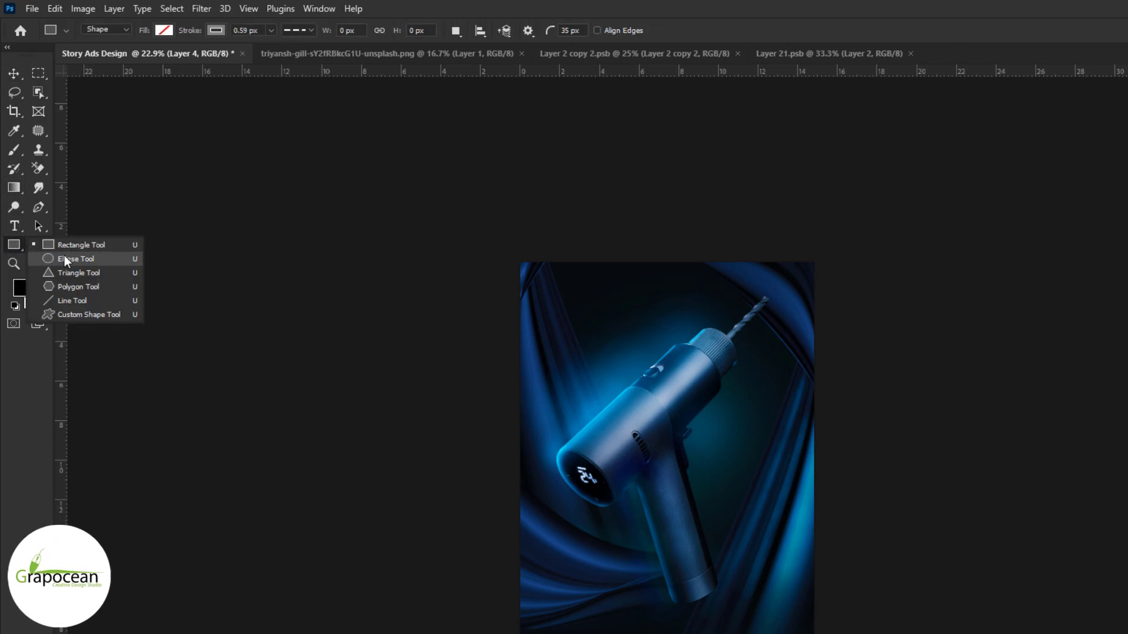
{"action": "left_click", "coordinate": [680, 276]}
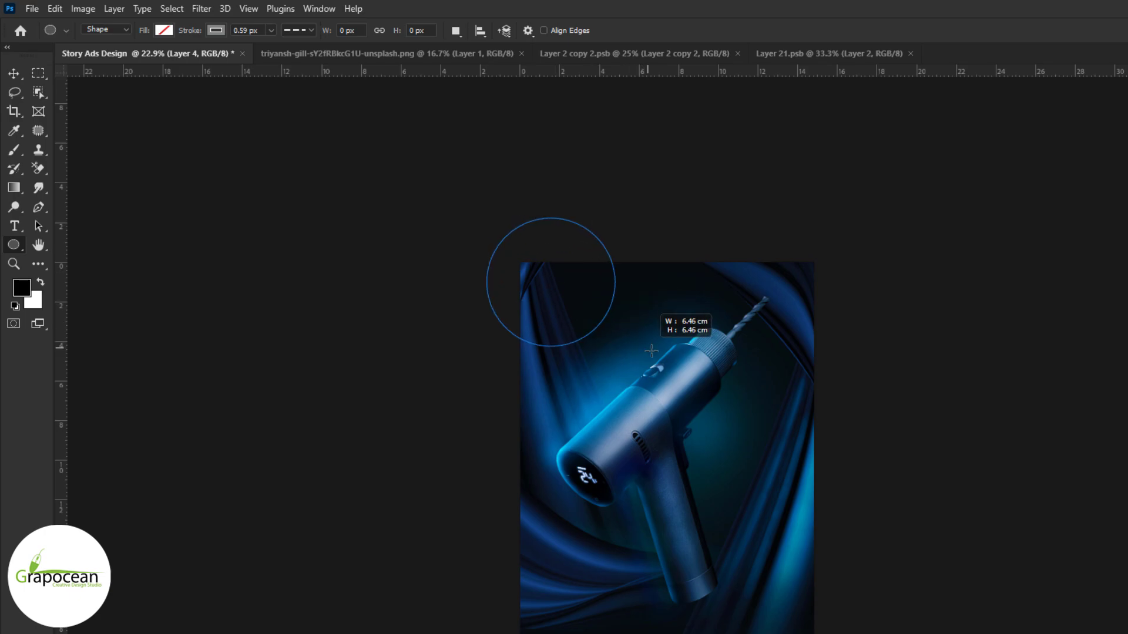
{"action": "left_click_drag", "start_coordinate": [674, 374], "coordinate": [674, 375]}
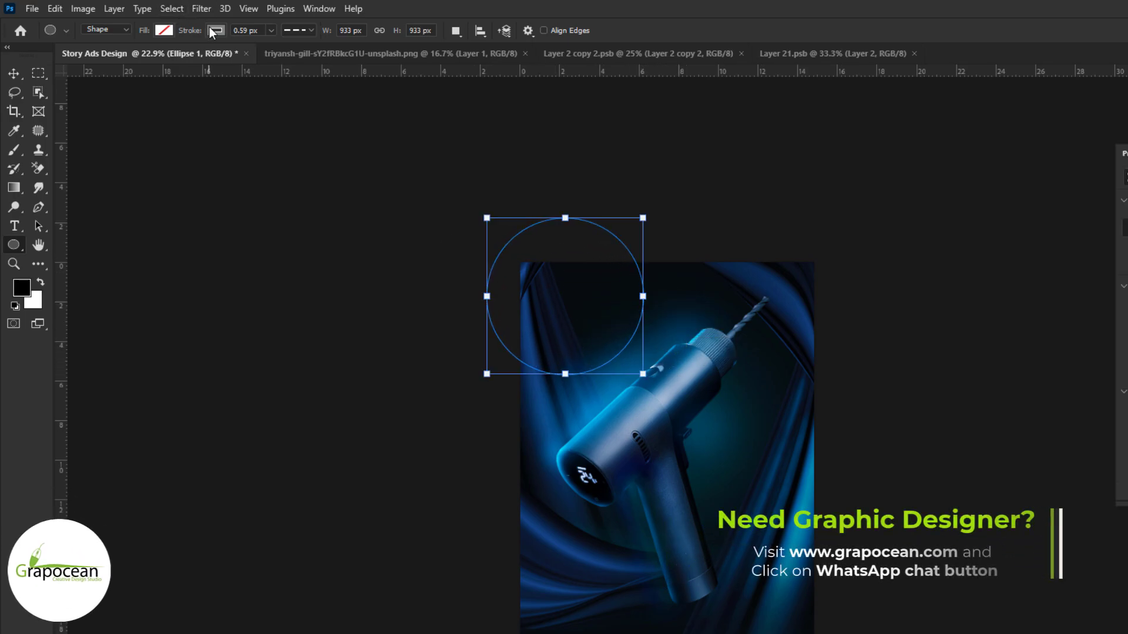
{"action": "left_click", "coordinate": [164, 30]}
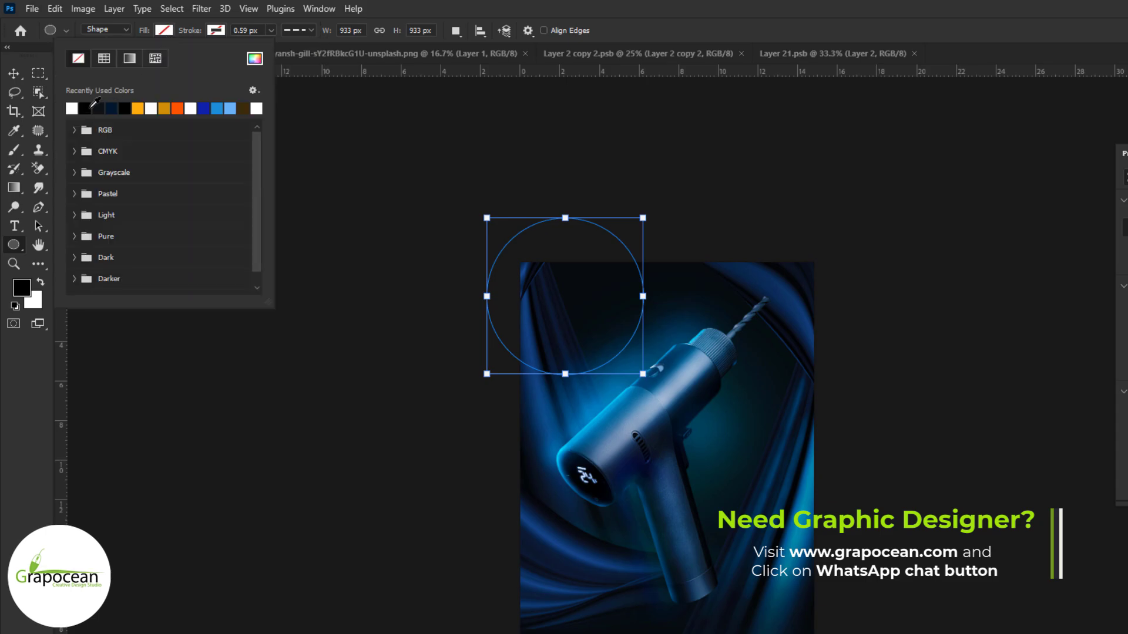
{"action": "left_click", "coordinate": [90, 108]}
{"action": "left_click", "coordinate": [204, 8]}
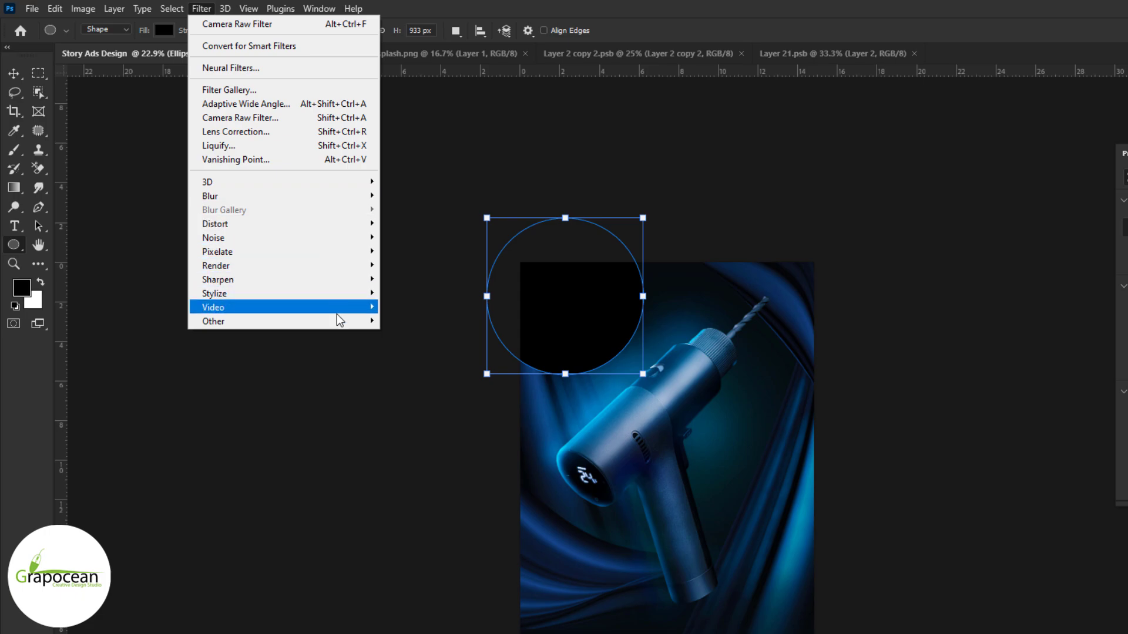
{"action": "mouse_move", "coordinate": [216, 265]}
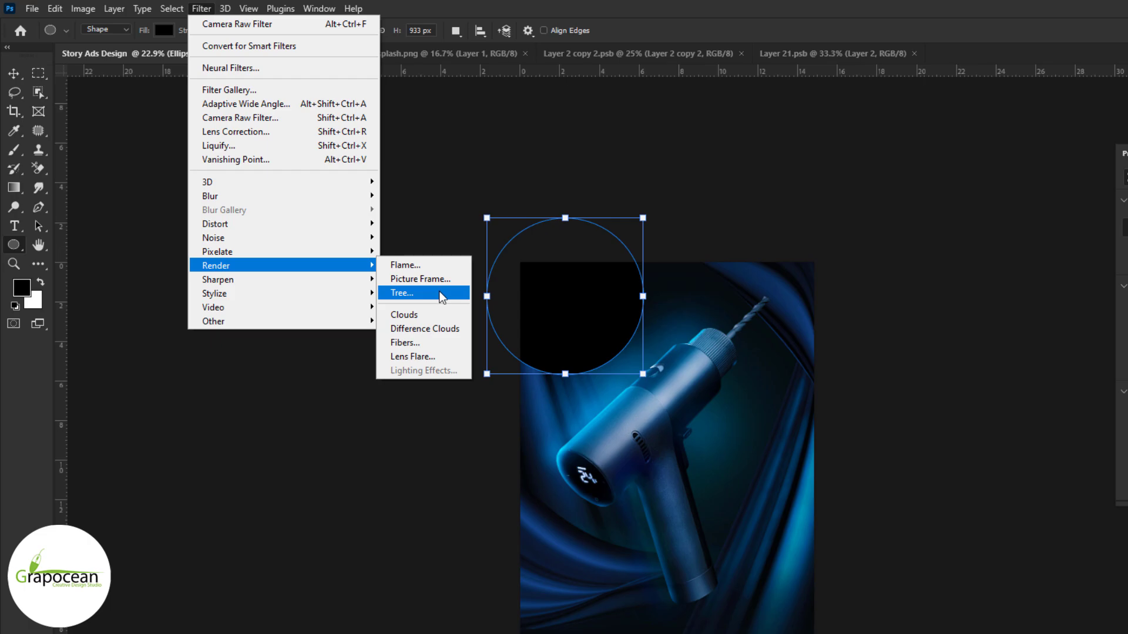
Step: Render a lens flare on the circle, centring it and raising its brightness toward 135%
{"action": "left_click", "coordinate": [441, 358]}
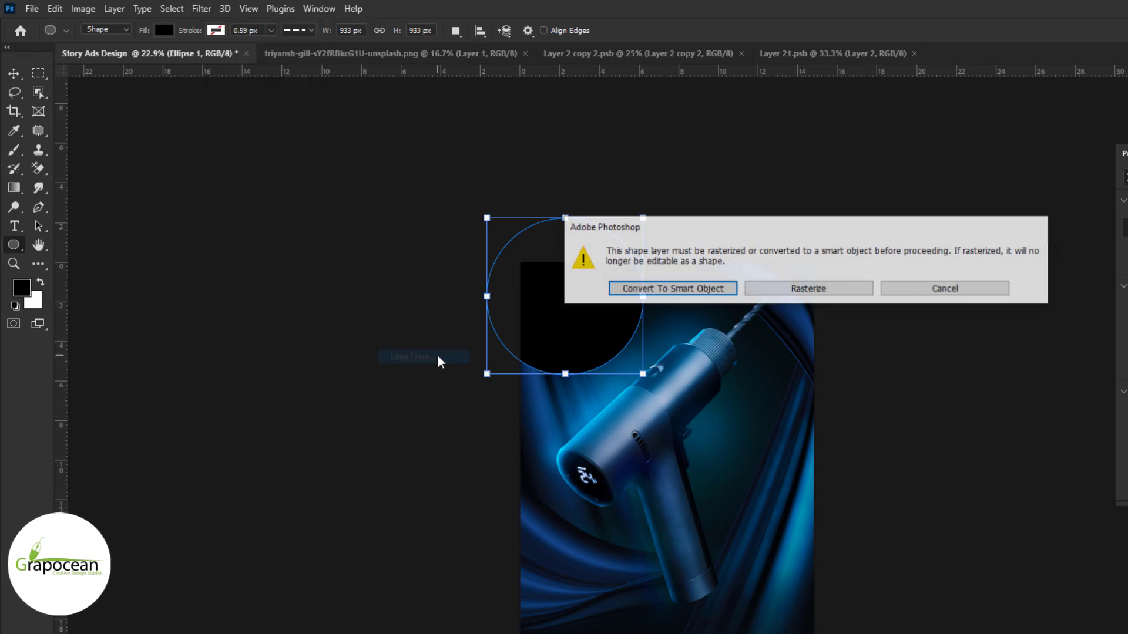
{"action": "left_click", "coordinate": [693, 289]}
{"action": "left_click", "coordinate": [643, 270]}
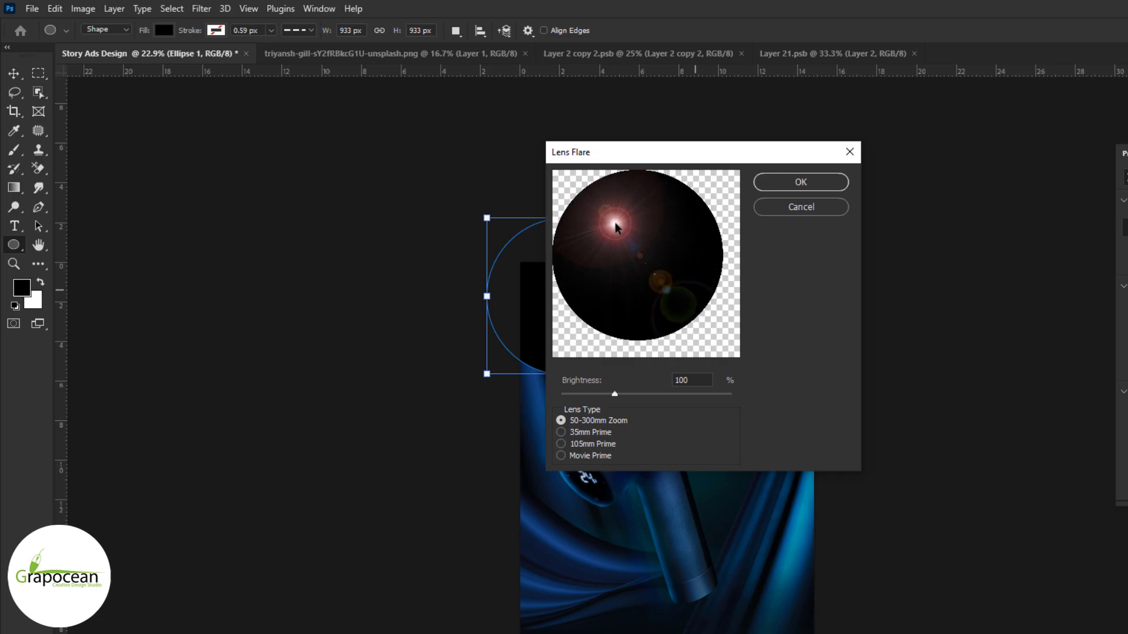
{"action": "left_click_drag", "start_coordinate": [615, 223], "coordinate": [615, 230]}
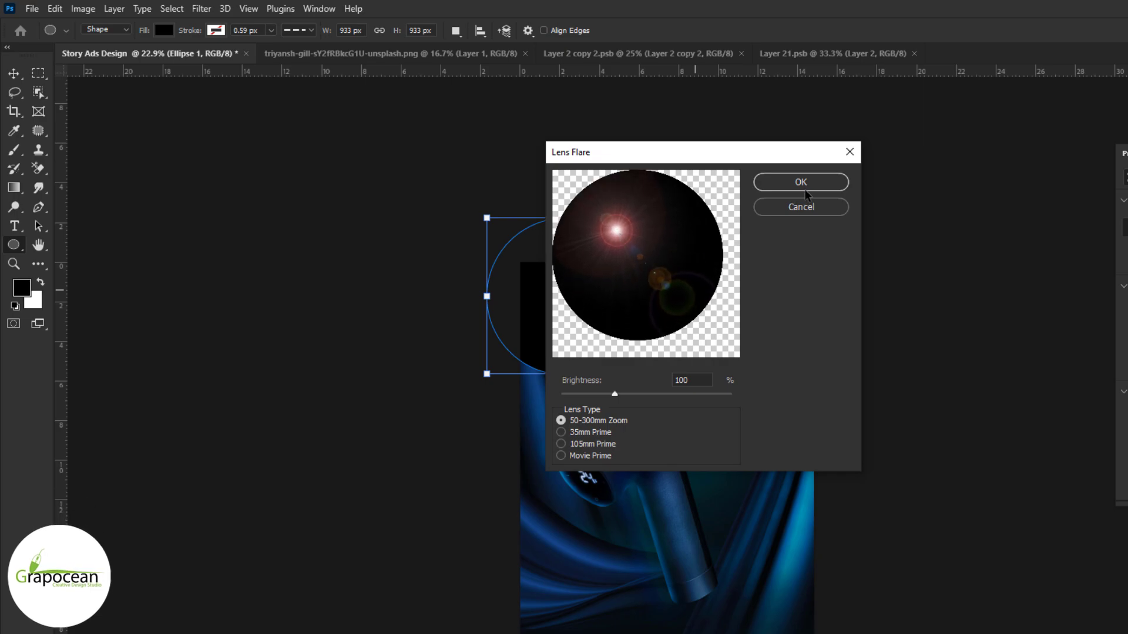
{"action": "mouse_move", "coordinate": [622, 396]}
{"action": "left_mouse_down"}
{"action": "mouse_move", "coordinate": [651, 395]}
{"action": "mouse_move", "coordinate": [628, 394]}
{"action": "left_mouse_up"}
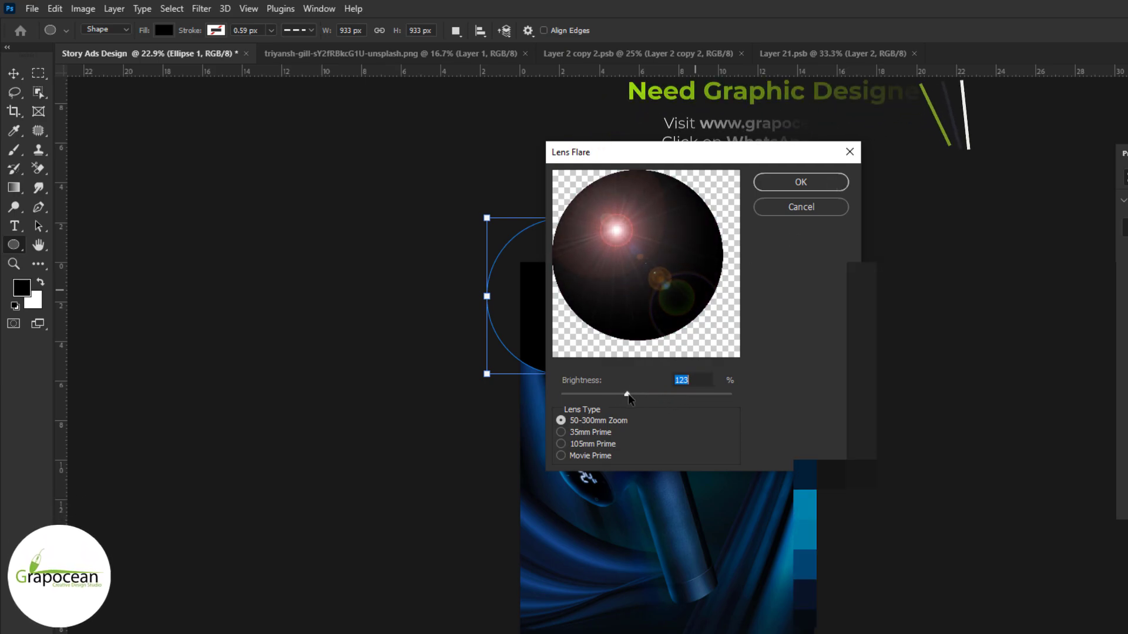
{"action": "left_click_drag", "start_coordinate": [618, 252], "coordinate": [629, 256]}
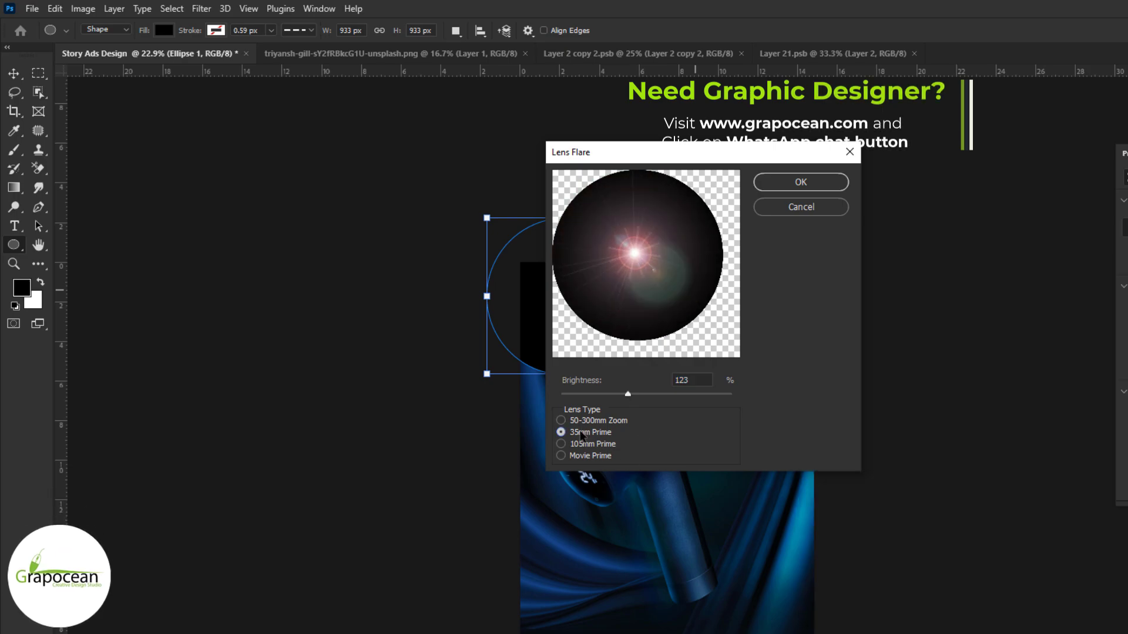
Step: Choose the 50-300mm Zoom lens type, apply the flare, and set the layer to Screen
{"action": "left_click", "coordinate": [562, 456]}
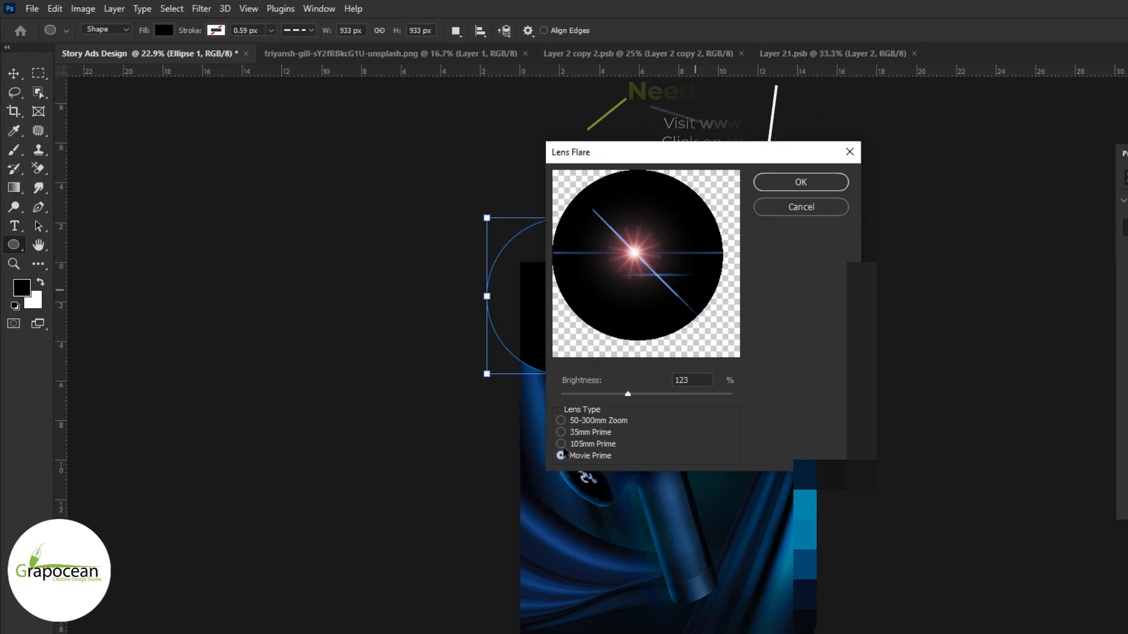
{"action": "left_click", "coordinate": [561, 443]}
{"action": "left_click", "coordinate": [561, 420]}
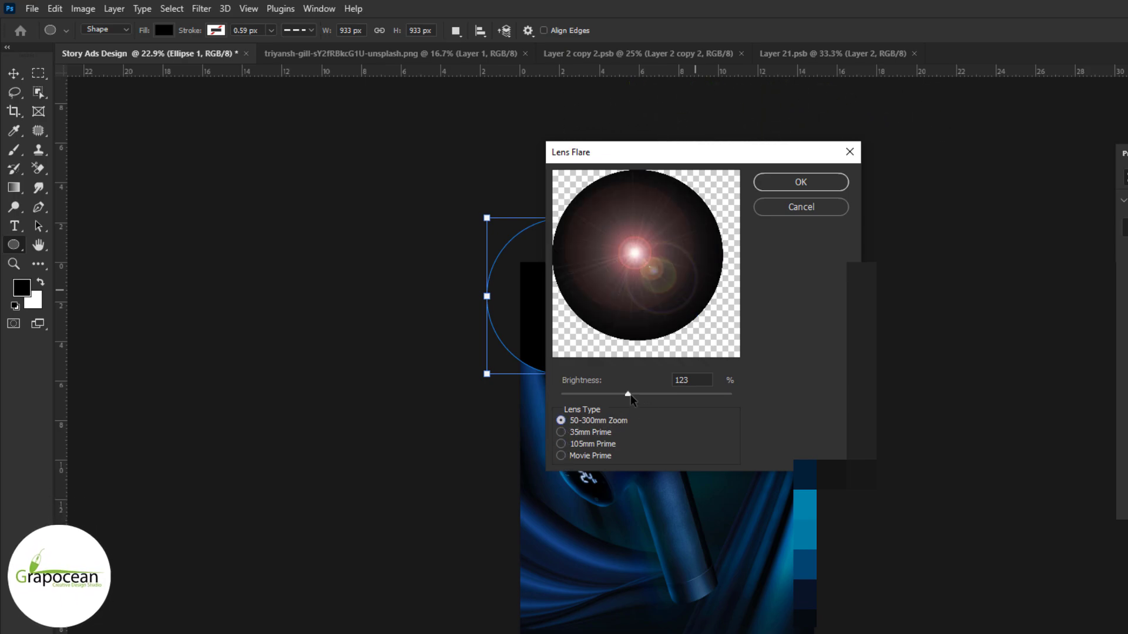
{"action": "left_click_drag", "start_coordinate": [630, 396], "coordinate": [637, 396]}
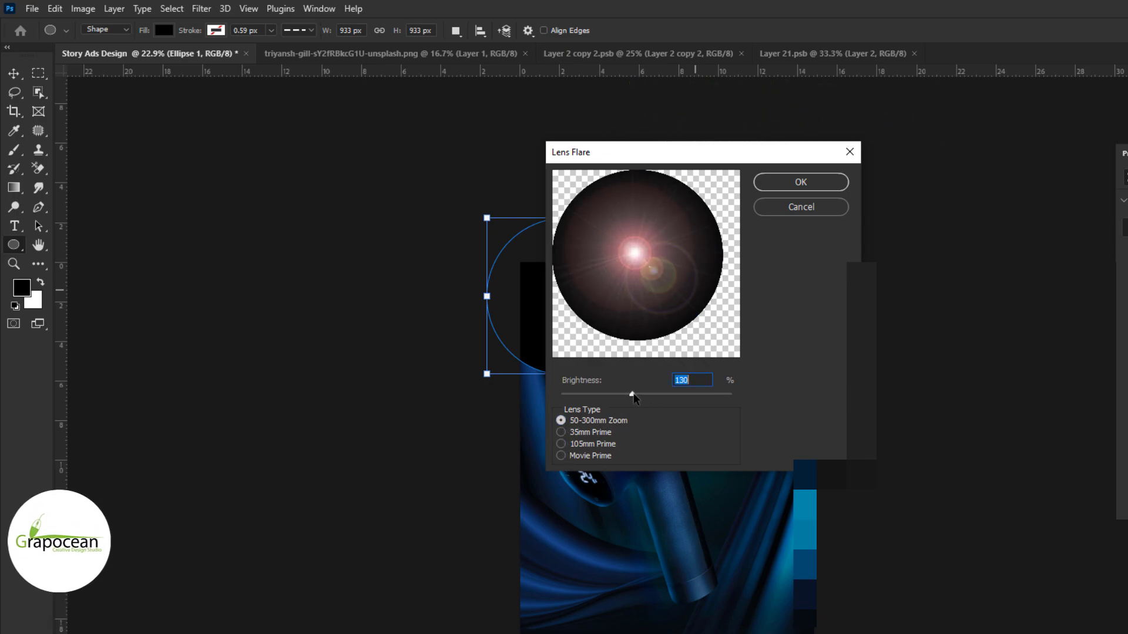
{"action": "left_click", "coordinate": [828, 185]}
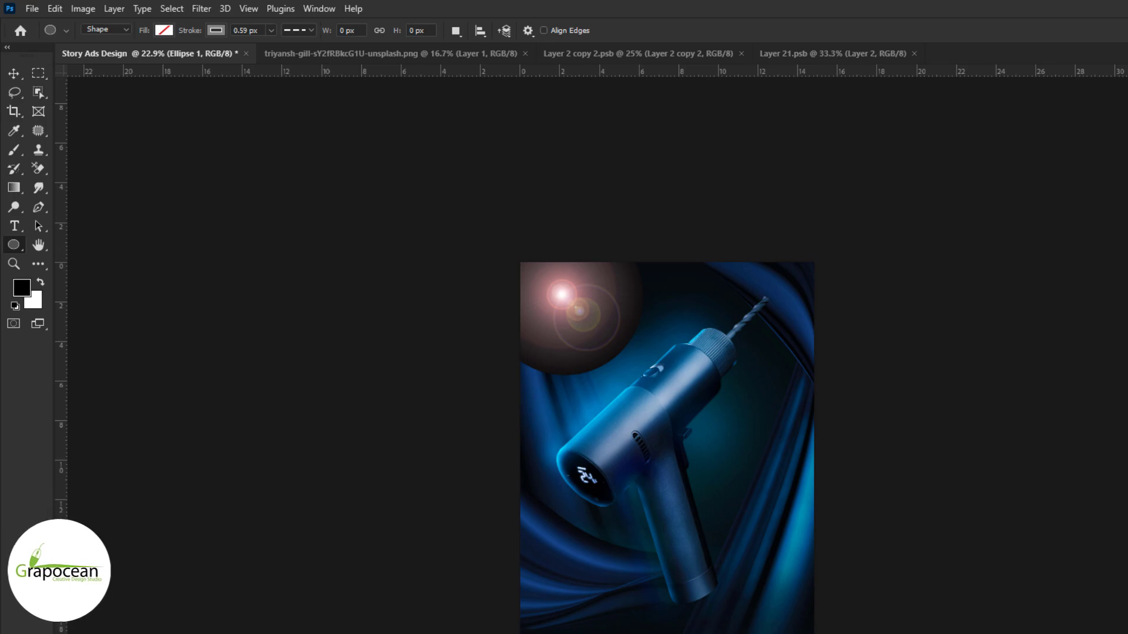
{"action": "key", "text": "shift+alt+s"}
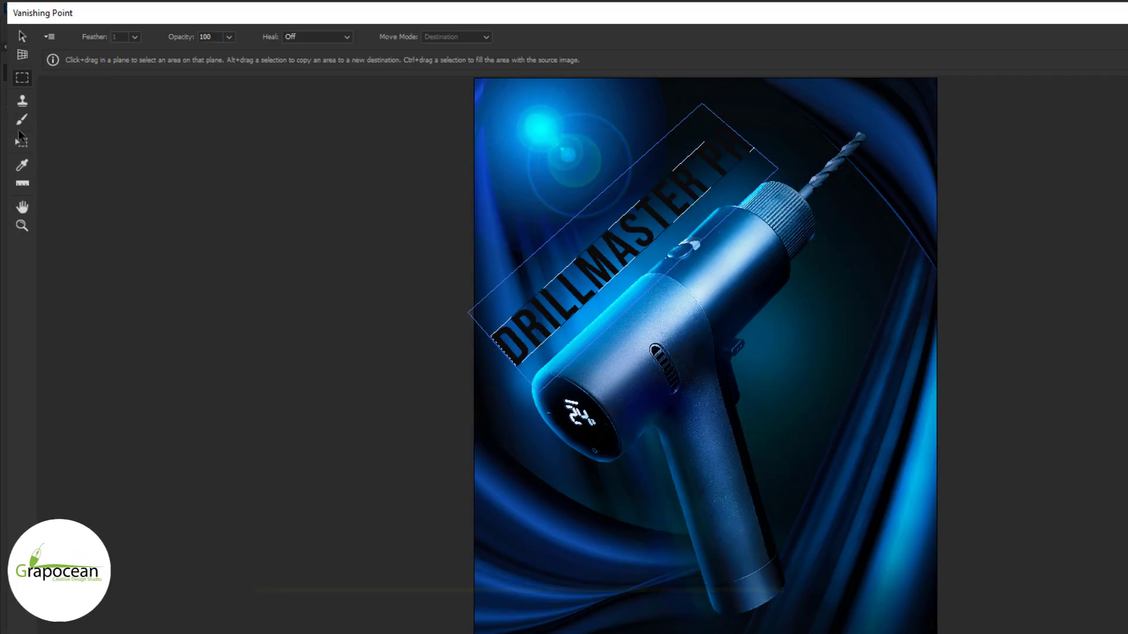
Step: Slide, scale and align the DRILLMASTER PRO text along the Vanishing Point plane beside the drill
{"action": "left_click_drag", "start_coordinate": [741, 132], "coordinate": [705, 167]}
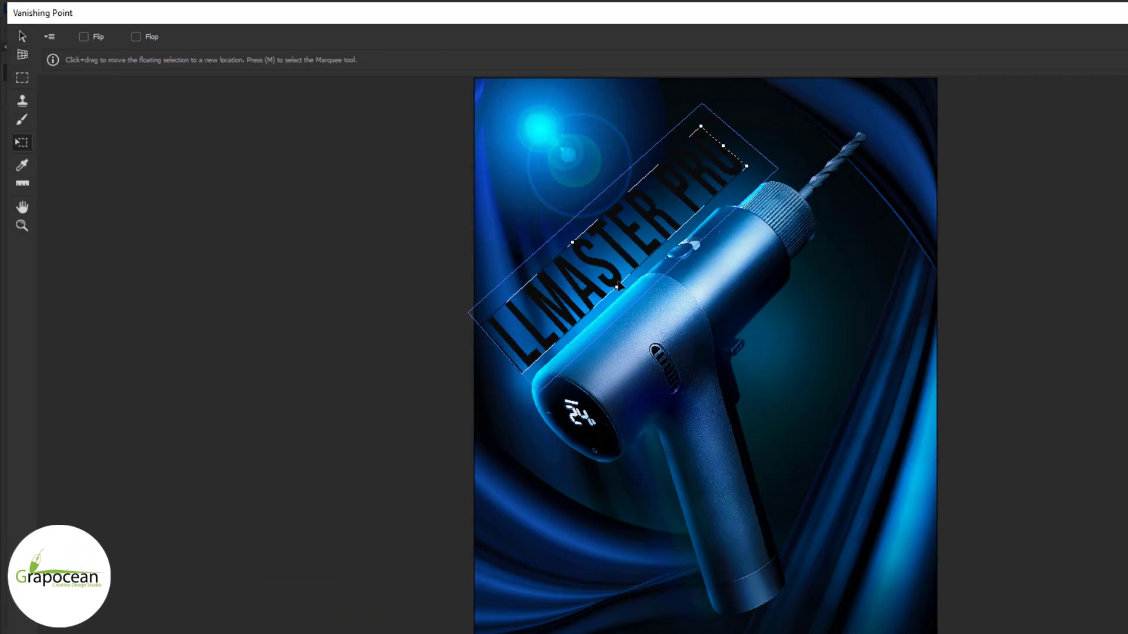
{"action": "left_click_drag", "start_coordinate": [618, 286], "coordinate": [619, 302]}
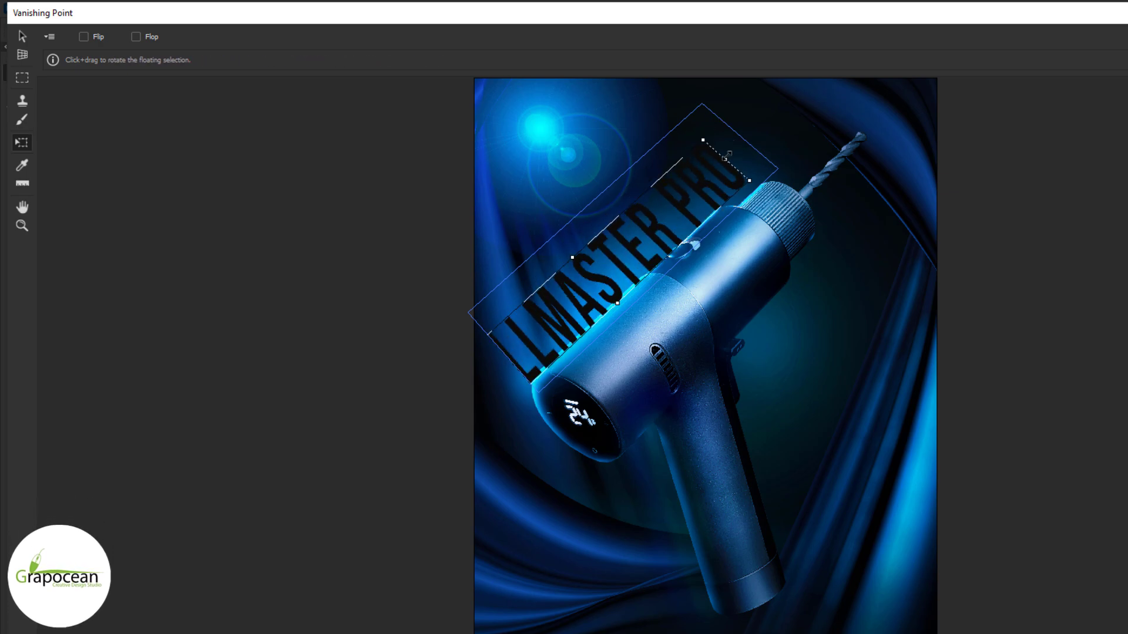
{"action": "left_click_drag", "start_coordinate": [726, 156], "coordinate": [609, 244]}
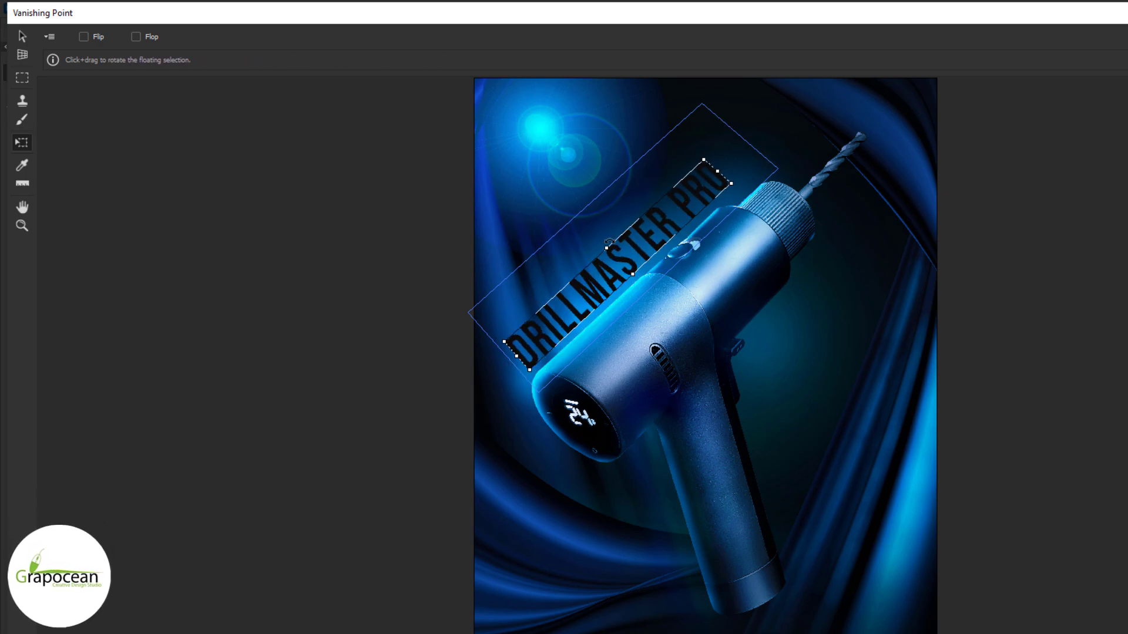
{"action": "left_click_drag", "start_coordinate": [516, 322], "coordinate": [488, 333]}
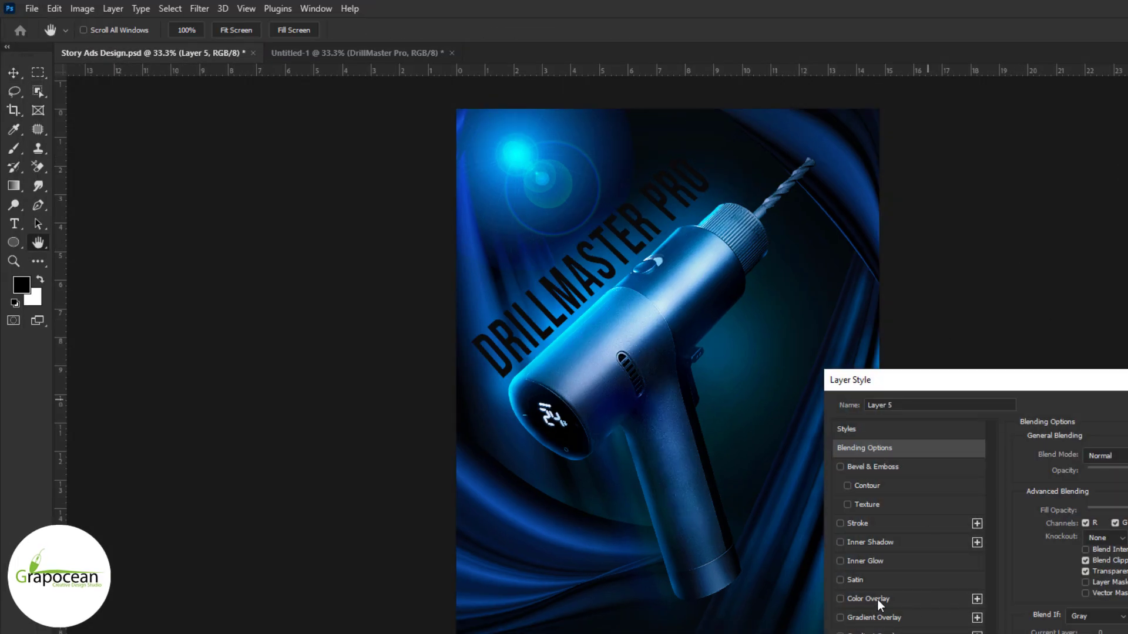
Step: Give the title's Gradient Overlay blue stops sampled from the poster with the eyedropper
{"action": "left_click", "coordinate": [1115, 492]}
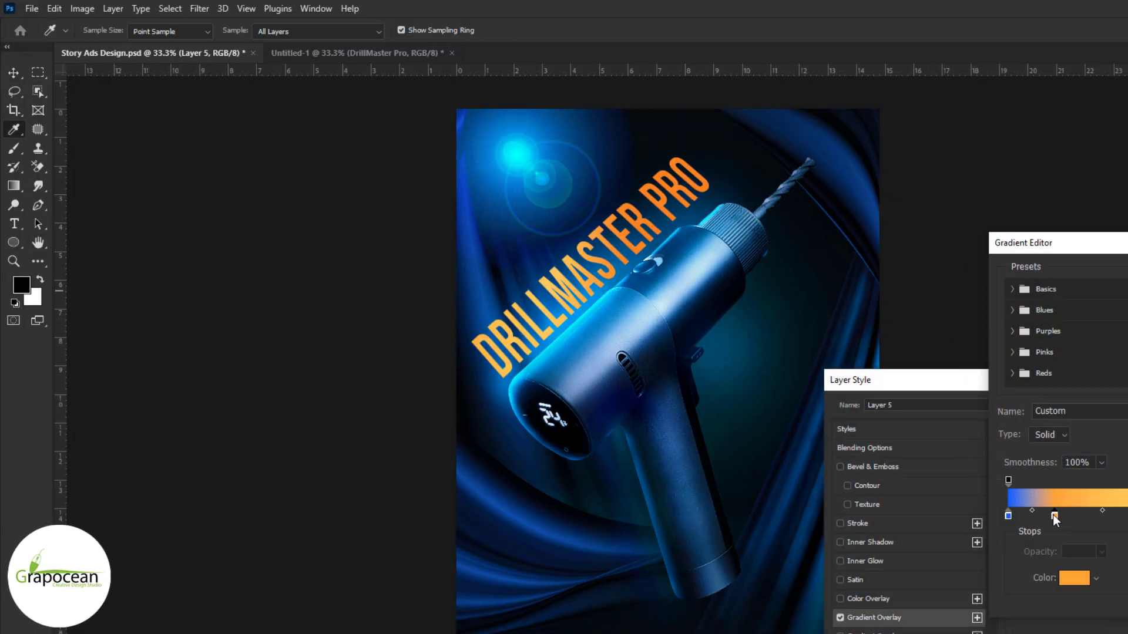
{"action": "double_click", "coordinate": [1051, 515]}
{"action": "left_click", "coordinate": [715, 359]}
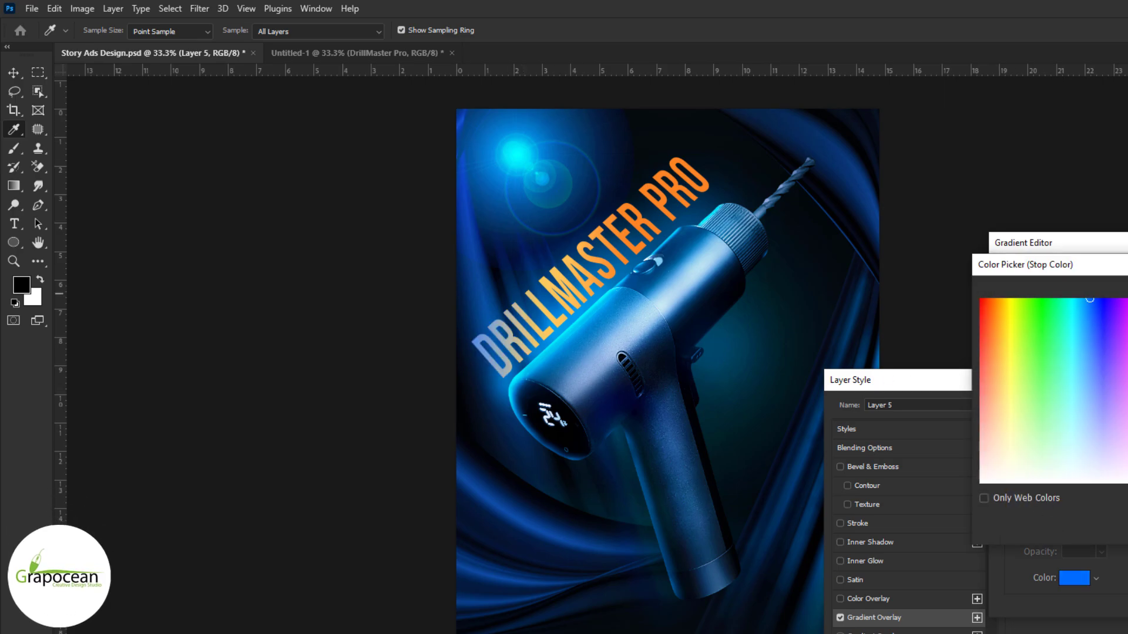
{"action": "key", "text": "Return"}
{"action": "double_click", "coordinate": [1050, 515]}
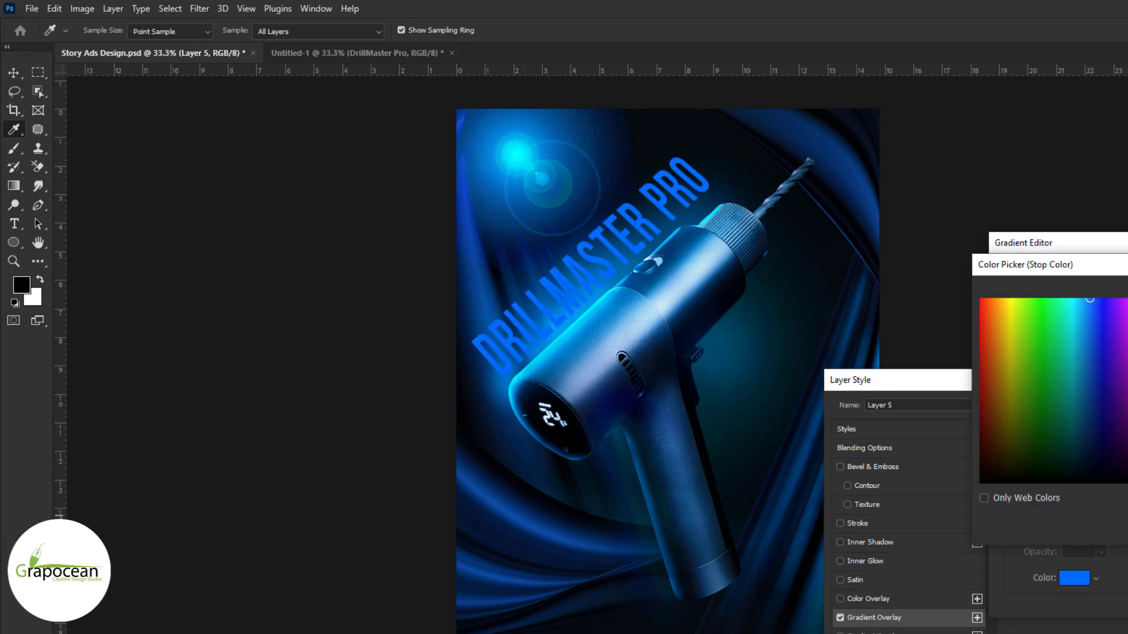
{"action": "key", "text": "Return"}
{"action": "key", "text": "Return"}
{"action": "key", "text": "Return"}
{"action": "key", "text": "v"}
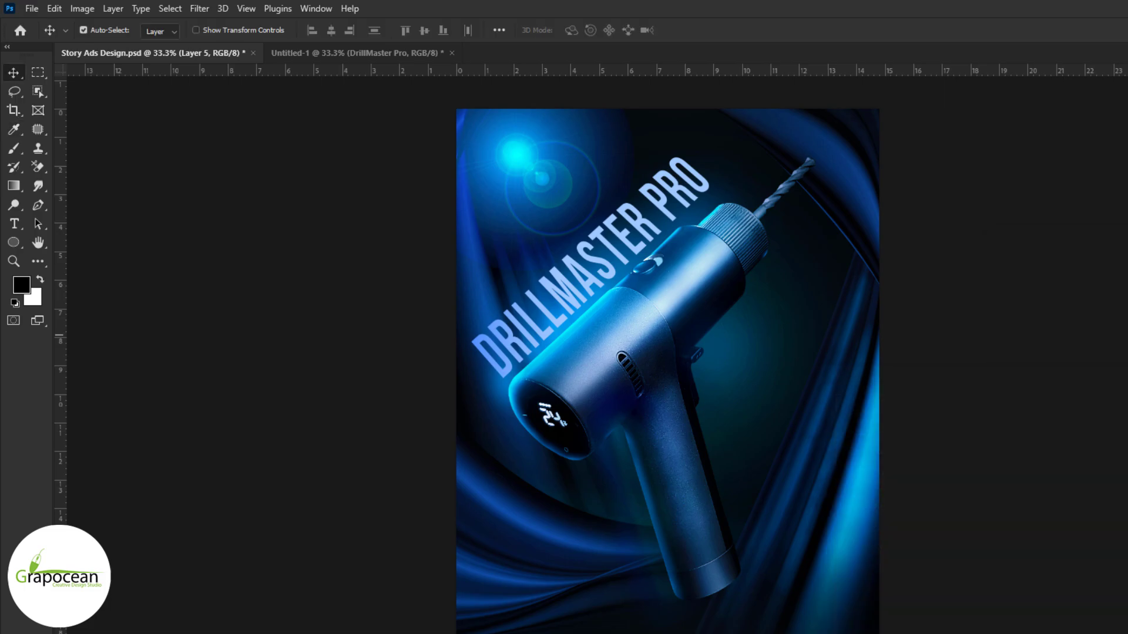
Step: Paint a soft white brush dab over the title and give it a glow style
{"action": "left_click", "coordinate": [11, 152]}
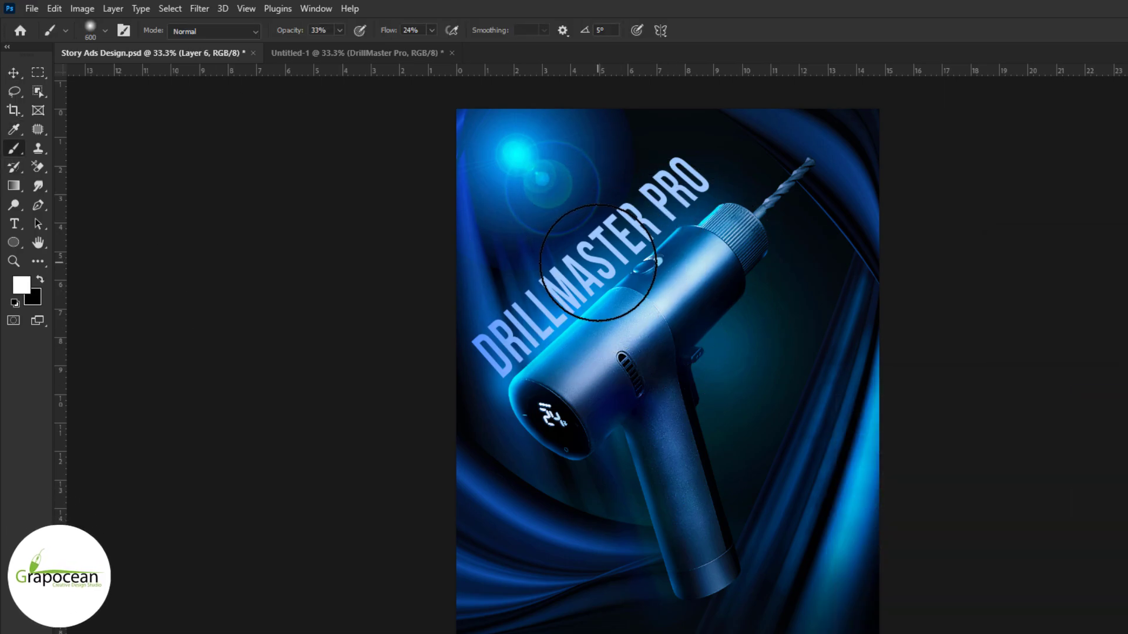
{"action": "left_click", "coordinate": [586, 262]}
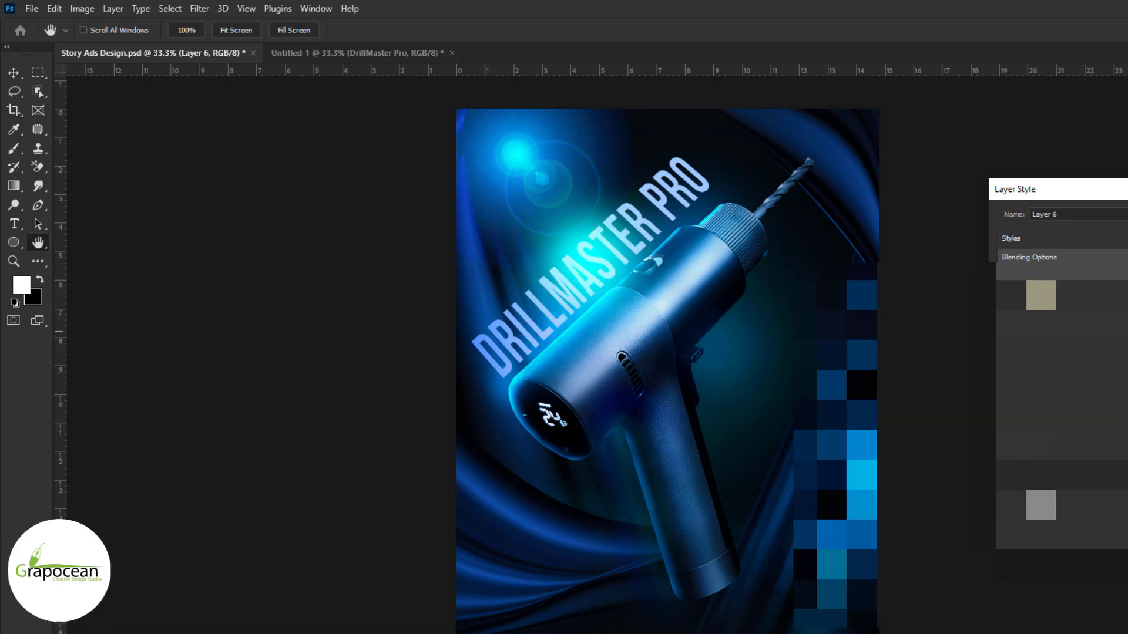
{"action": "key", "text": "Return"}
{"action": "scroll", "coordinate": [592, 285], "scroll_direction": "down", "scroll_amount": 2}
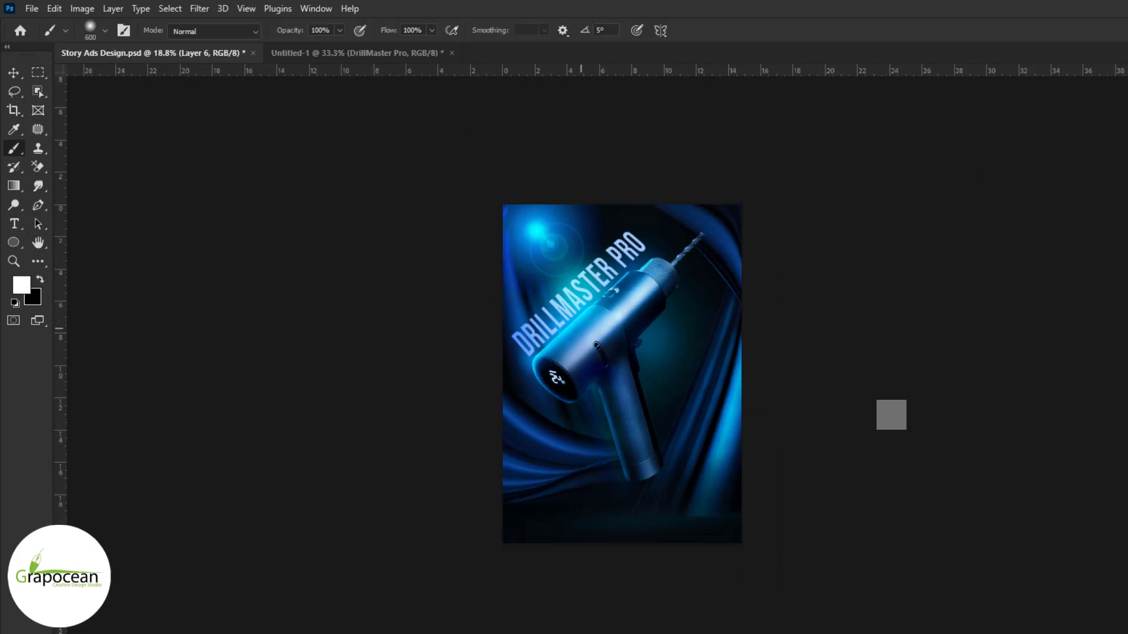
{"action": "scroll", "coordinate": [592, 285], "scroll_direction": "up", "scroll_amount": 1}
{"action": "scroll", "coordinate": [592, 285], "scroll_direction": "up", "scroll_amount": 1}
{"action": "key", "text": "t"}
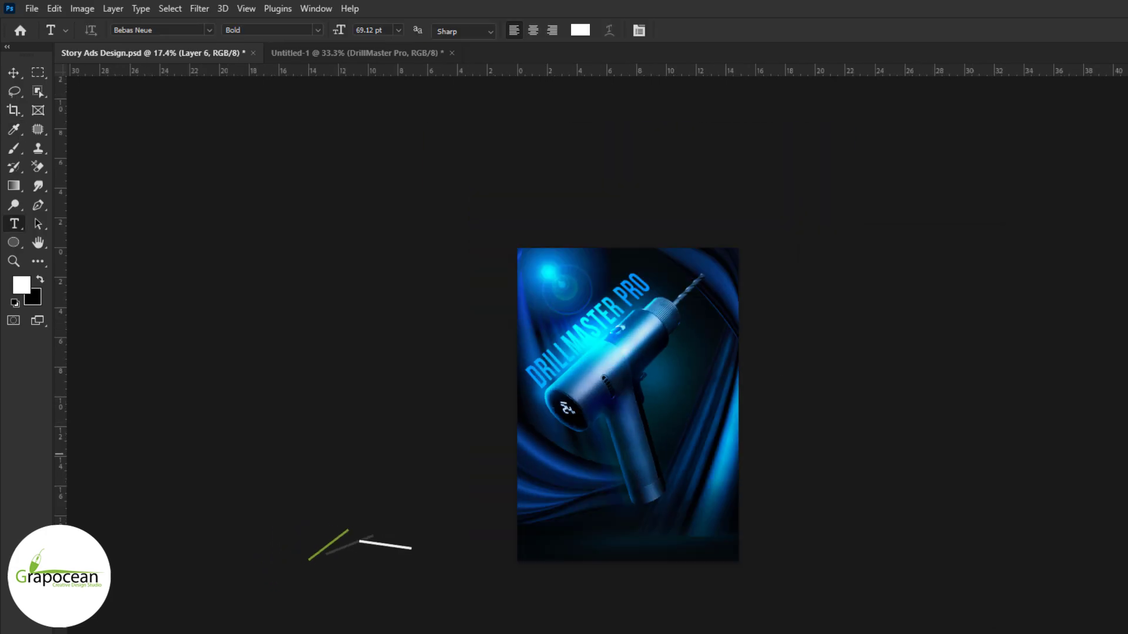
{"action": "type", "text": "UNLEASH THE POWE"}
Step: Set the tagline in Roboto at a smaller size and break it onto two lines
{"action": "left_click", "coordinate": [210, 30]}
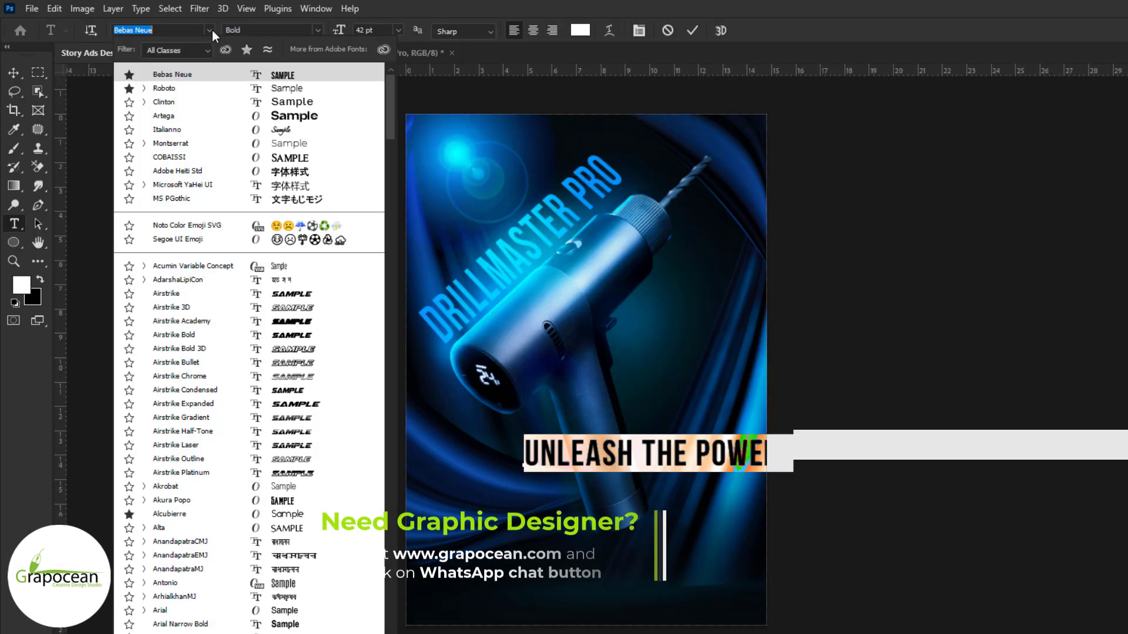
{"action": "left_click", "coordinate": [164, 88]}
{"action": "left_click_drag", "start_coordinate": [339, 30], "coordinate": [320, 36]}
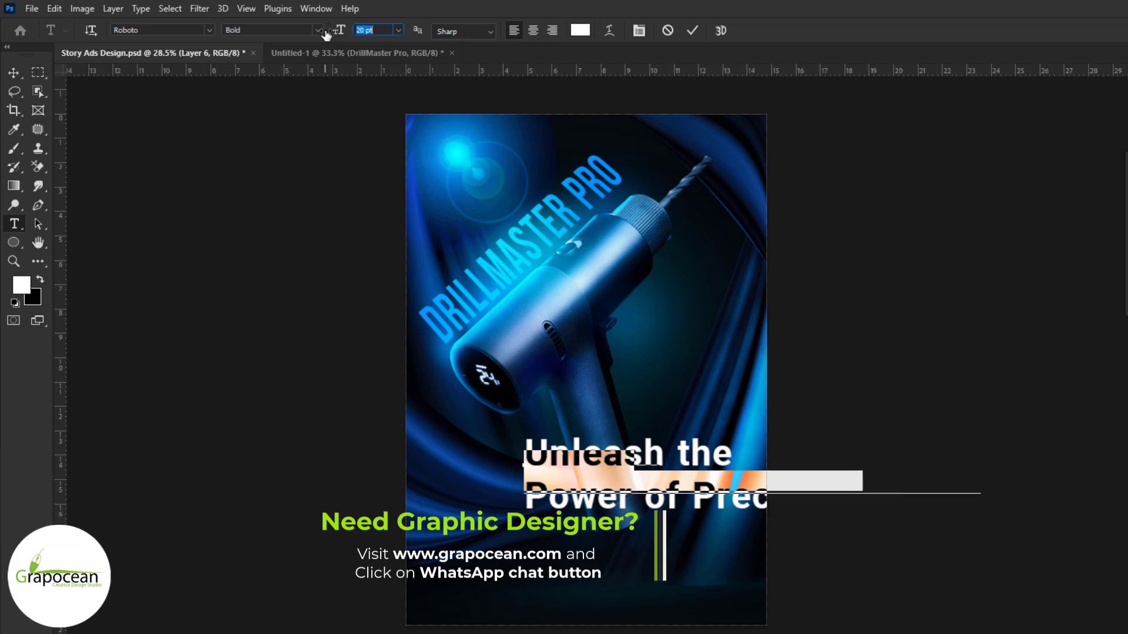
{"action": "type", "text": "13"}
{"action": "key", "text": "ctrl+Return"}
{"action": "scroll", "coordinate": [704, 568], "scroll_direction": "up", "scroll_amount": 2}
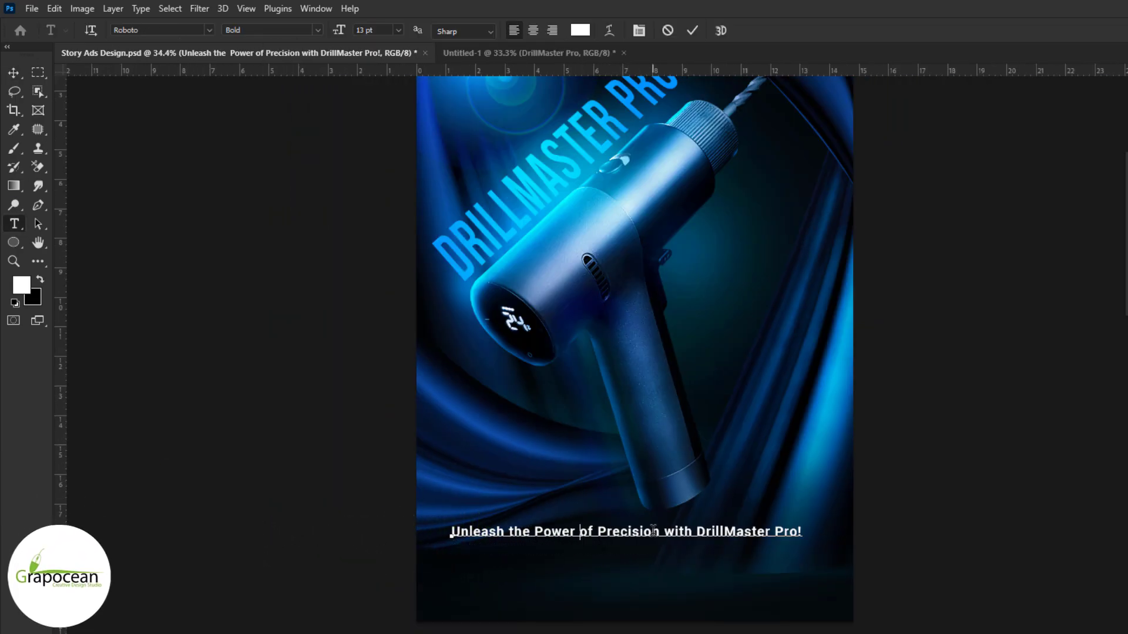
{"action": "left_click", "coordinate": [658, 531]}
{"action": "key", "text": "Return"}
Step: Rotate the tagline about -41° and move it parallel above the title
{"action": "key", "text": "ctrl+Return"}
{"action": "scroll", "coordinate": [646, 353], "scroll_direction": "down", "scroll_amount": 2}
{"action": "left_click_drag", "start_coordinate": [646, 246], "coordinate": [643, 325]}
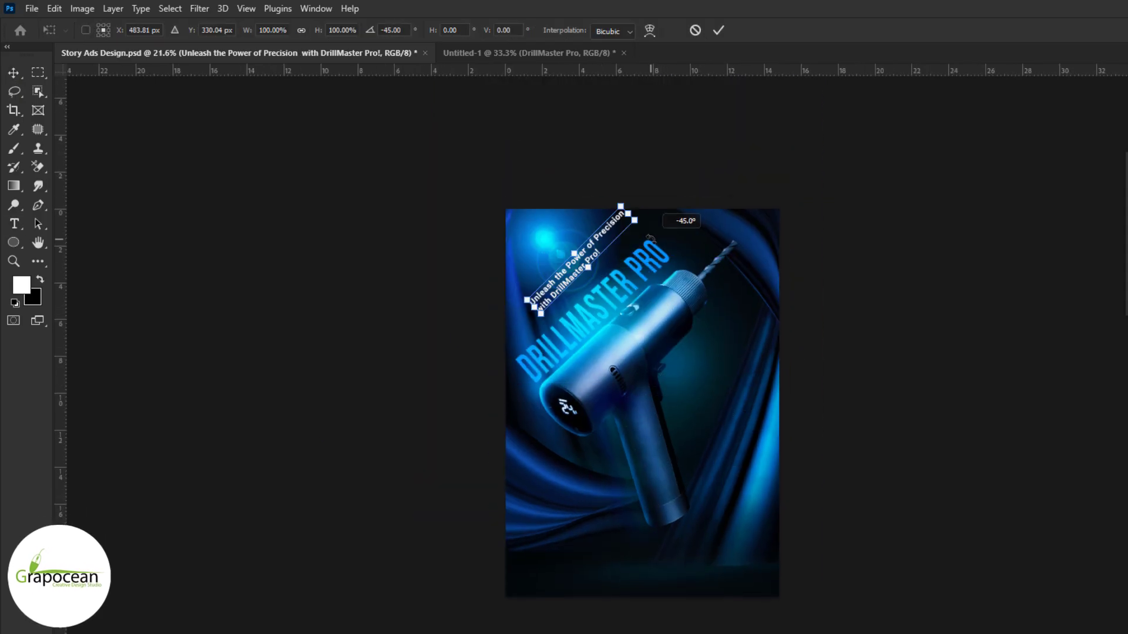
{"action": "mouse_move", "coordinate": [587, 264]}
{"action": "left_mouse_down"}
{"action": "mouse_move", "coordinate": [579, 296]}
{"action": "mouse_move", "coordinate": [550, 293]}
{"action": "left_mouse_up"}
{"action": "scroll", "coordinate": [578, 296], "scroll_direction": "up", "scroll_amount": 5}
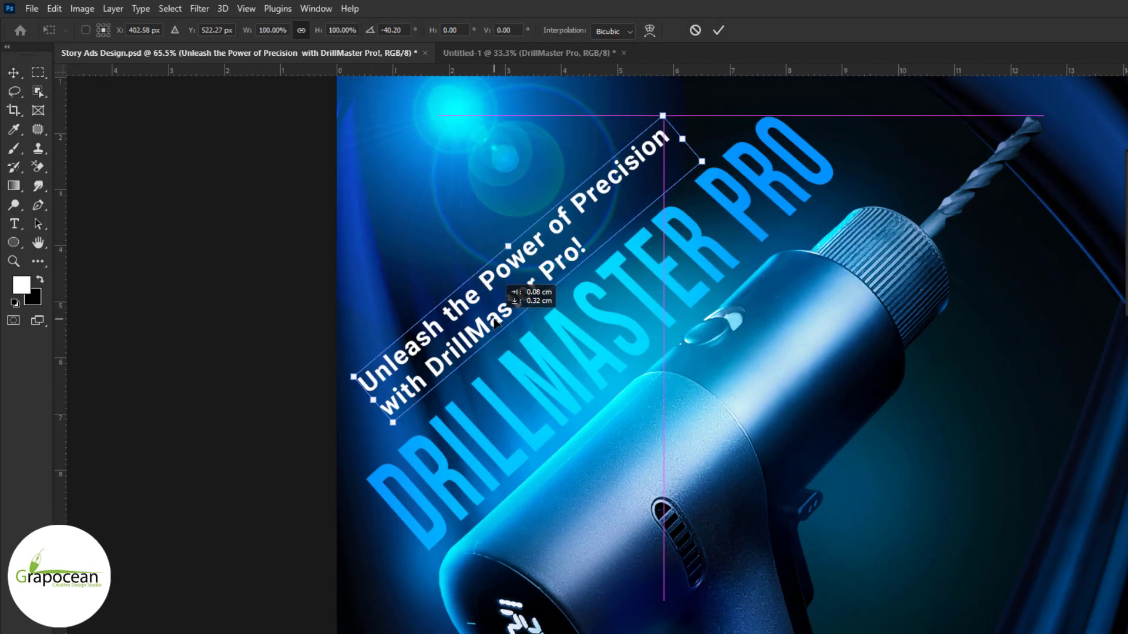
{"action": "left_click_drag", "start_coordinate": [719, 156], "coordinate": [722, 166]}
{"action": "left_click_drag", "start_coordinate": [532, 277], "coordinate": [496, 306]}
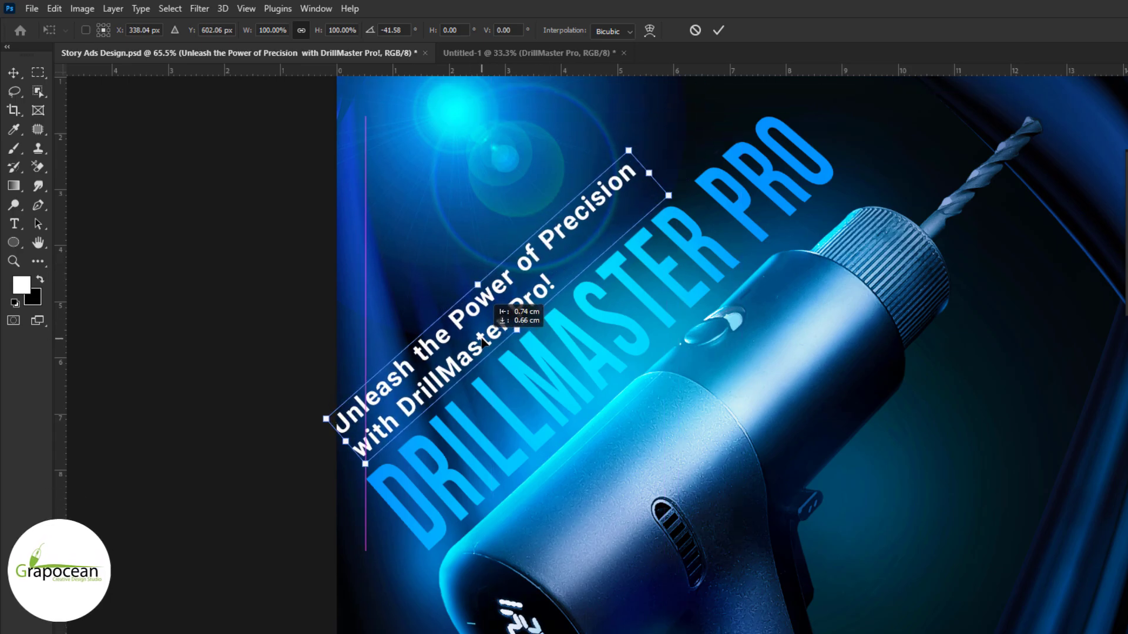
{"action": "mouse_move", "coordinate": [427, 473]}
{"action": "left_mouse_down"}
{"action": "mouse_move", "coordinate": [457, 362]}
{"action": "mouse_move", "coordinate": [565, 456]}
{"action": "left_mouse_up"}
{"action": "scroll", "coordinate": [458, 363], "scroll_direction": "down", "scroll_amount": 1}
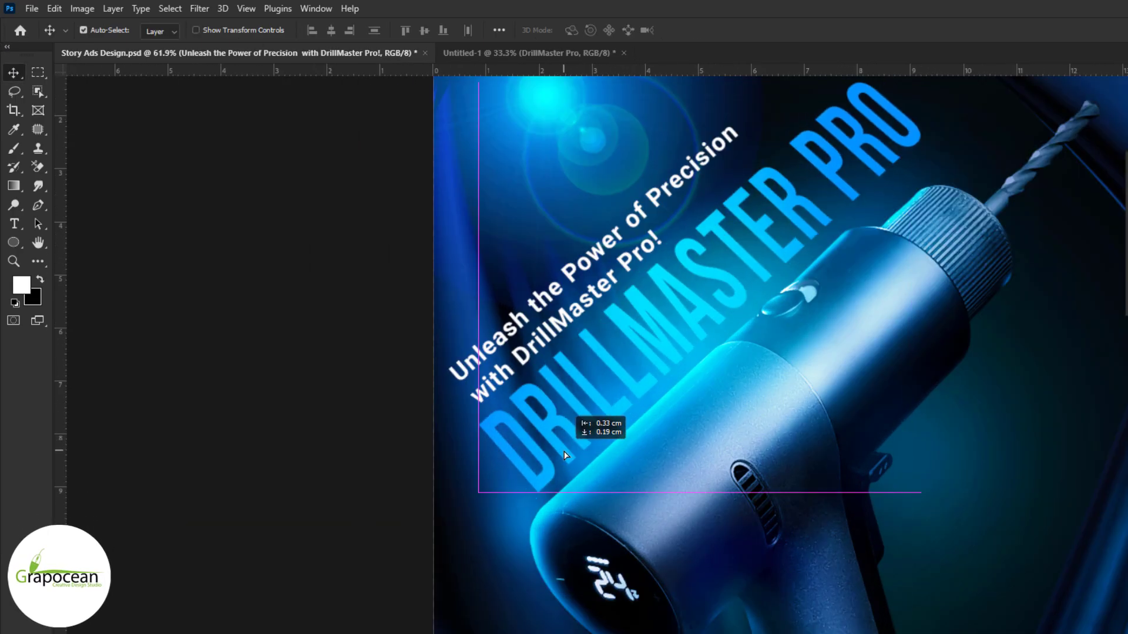
{"action": "scroll", "coordinate": [742, 353], "scroll_direction": "down", "scroll_amount": 5}
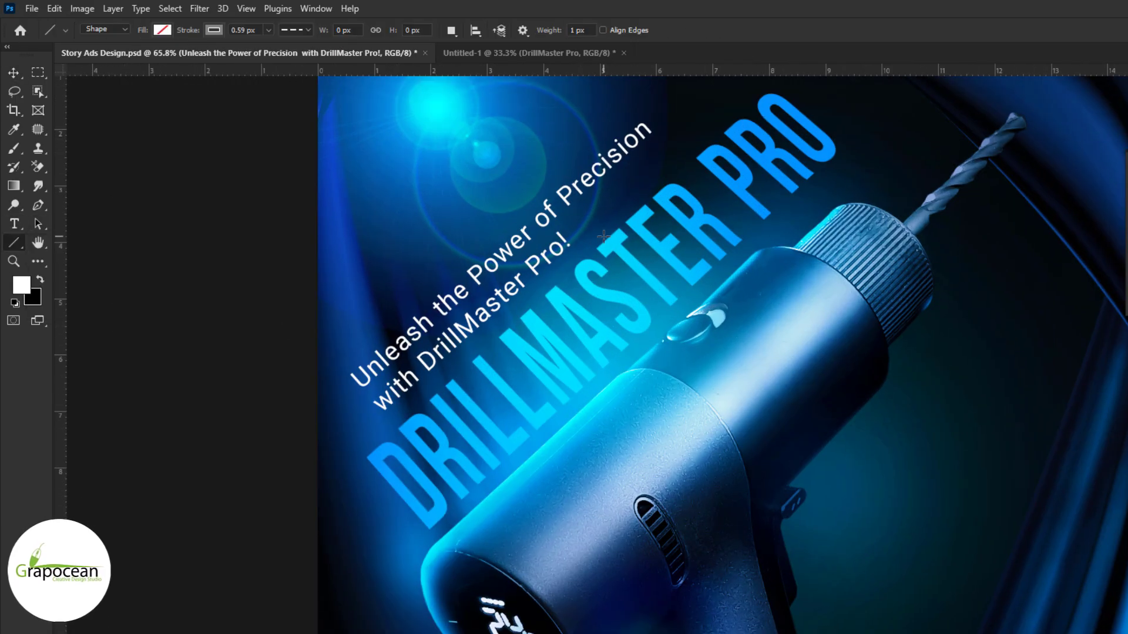
Step: Thicken the diagonal white line beside the tagline from 0.59 px to about 1.96 px
{"action": "left_click_drag", "start_coordinate": [739, 87], "coordinate": [740, 86]}
{"action": "scroll", "coordinate": [740, 86], "scroll_direction": "up", "scroll_amount": 3}
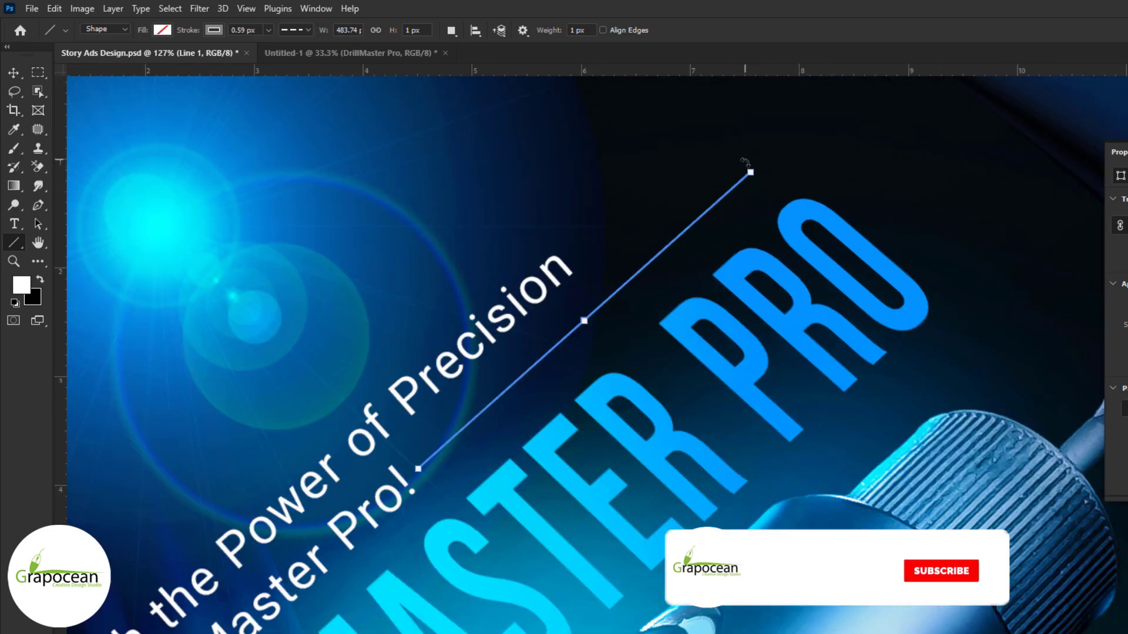
{"action": "left_click_drag", "start_coordinate": [743, 161], "coordinate": [744, 162]}
{"action": "left_click", "coordinate": [214, 30]}
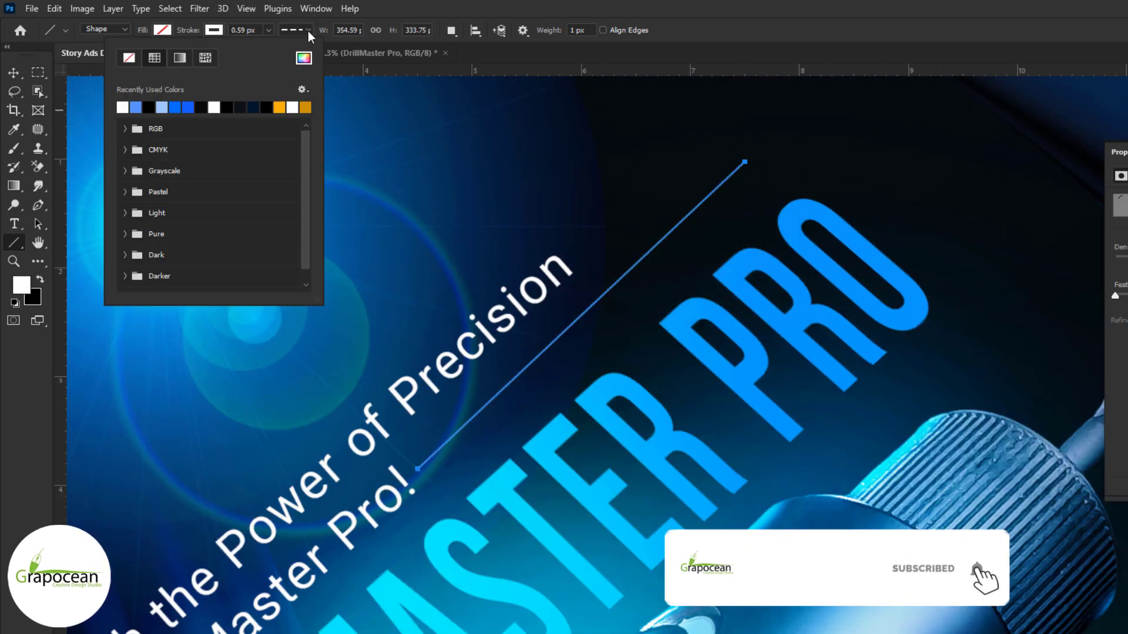
{"action": "left_click", "coordinate": [269, 30]}
{"action": "left_click_drag", "start_coordinate": [267, 45], "coordinate": [266, 47]}
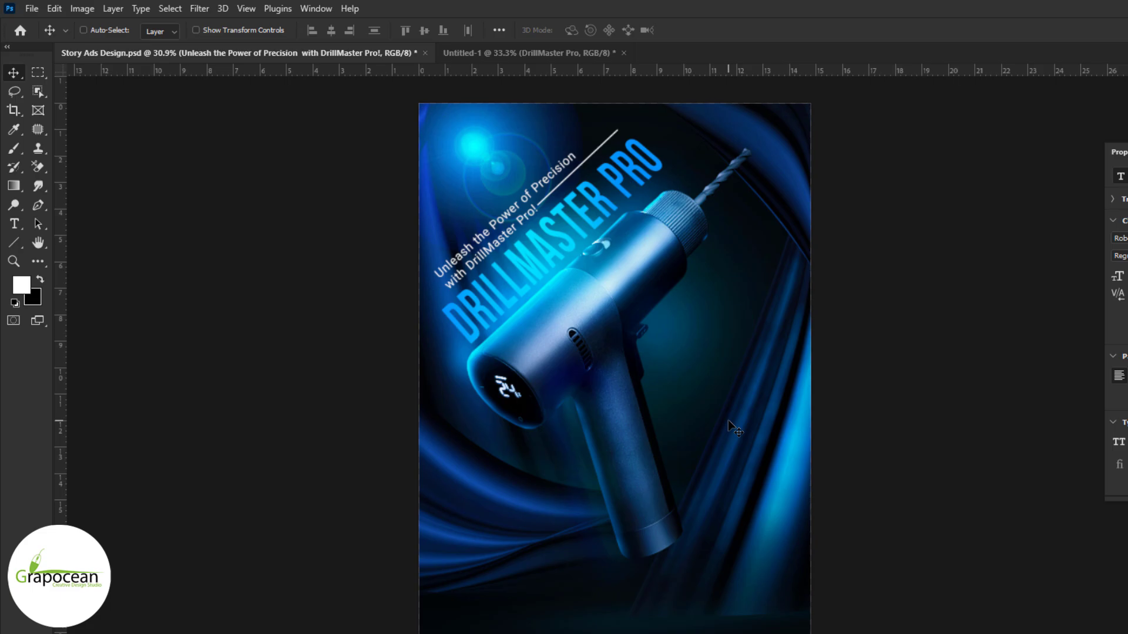
{"action": "left_click", "coordinate": [14, 229]}
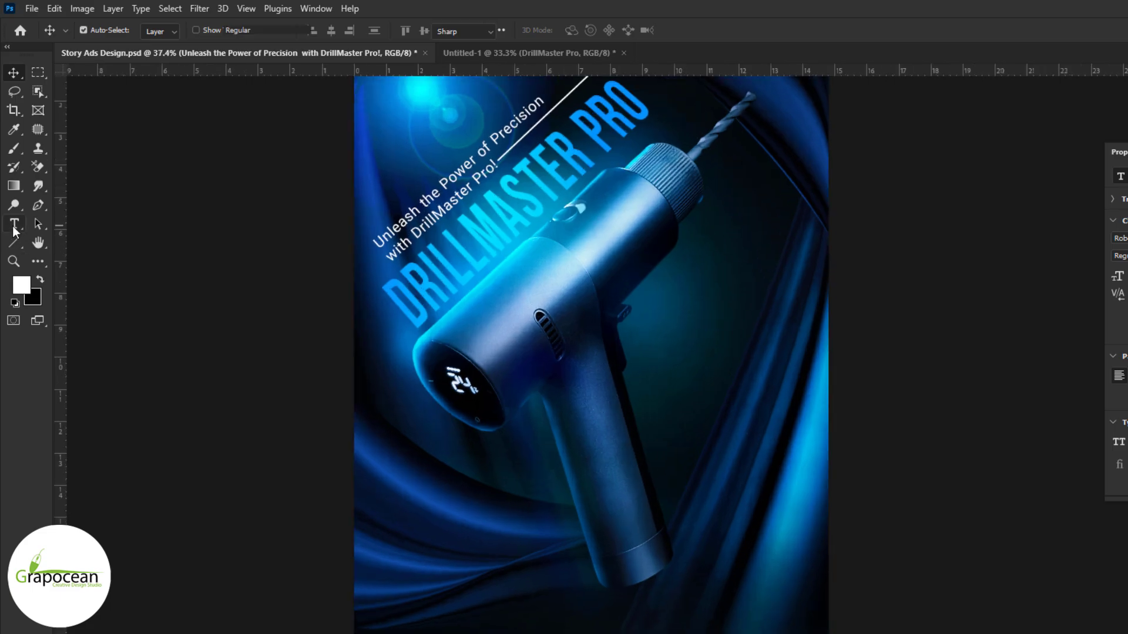
{"action": "scroll", "coordinate": [664, 479], "scroll_direction": "down", "scroll_amount": 3}
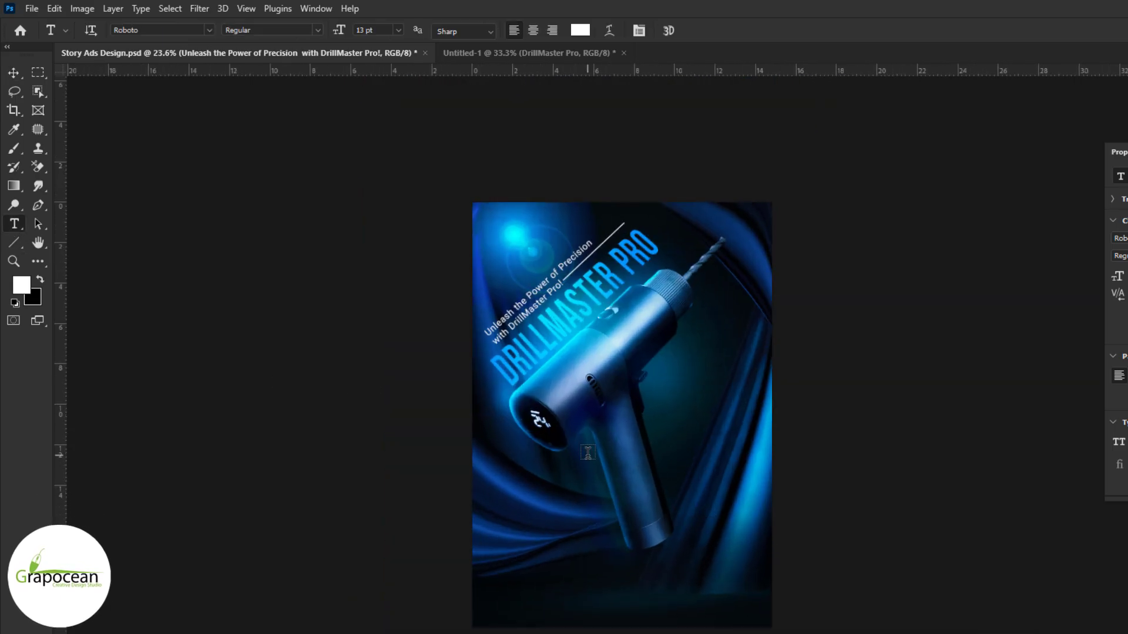
Step: Make the Smart Technology feature line bold
{"action": "scroll", "coordinate": [745, 429], "scroll_direction": "up", "scroll_amount": 3}
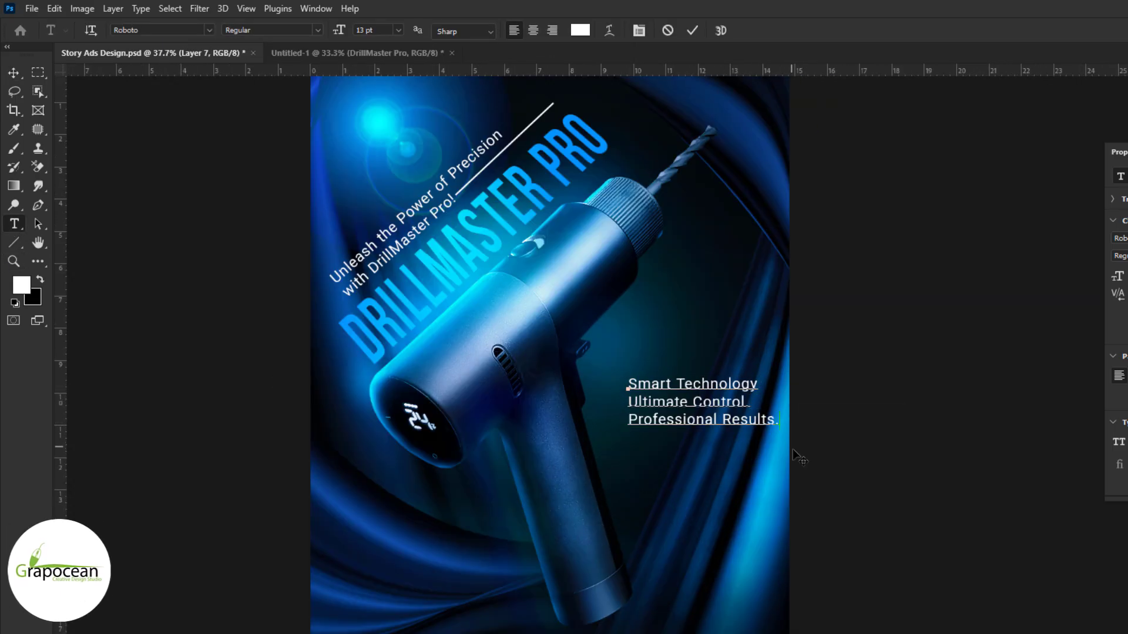
{"action": "left_click", "coordinate": [270, 30]}
{"action": "left_click", "coordinate": [246, 129]}
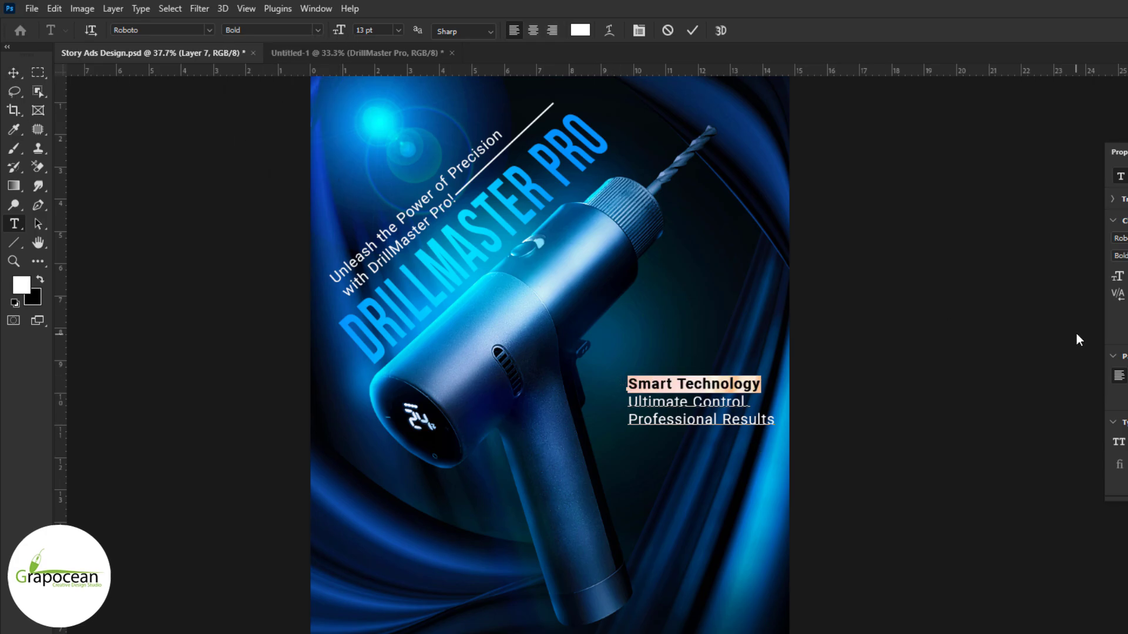
{"action": "key", "text": "ctrl+a"}
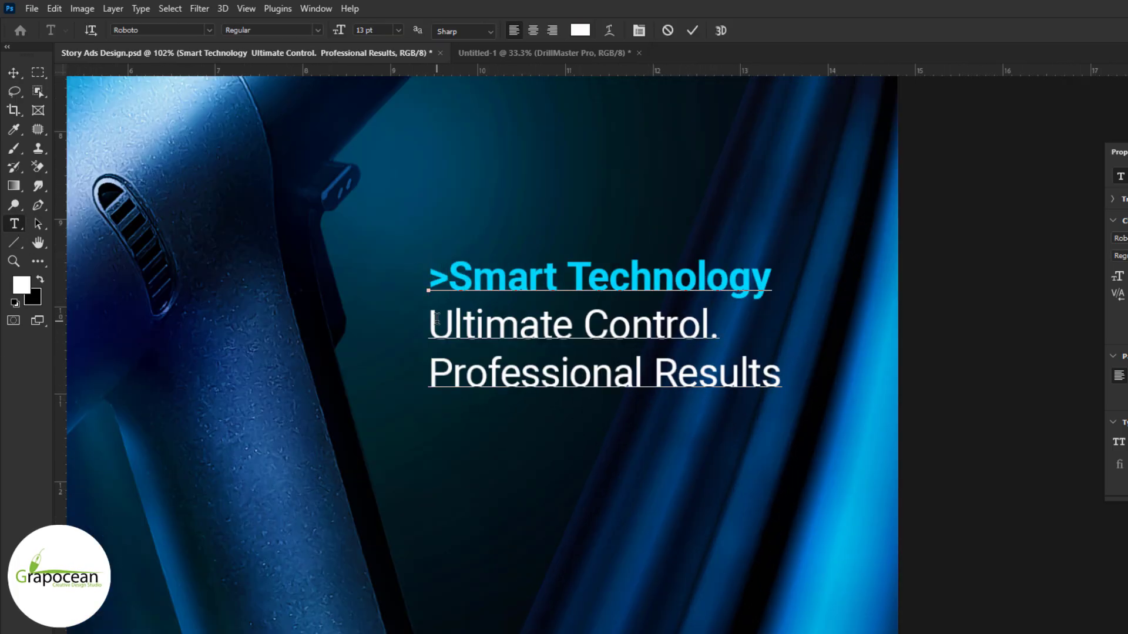
Step: Add a '>' marker before Ultimate Control and move the feature list up and right
{"action": "left_click", "coordinate": [437, 318]}
{"action": "type", "text": ">"}
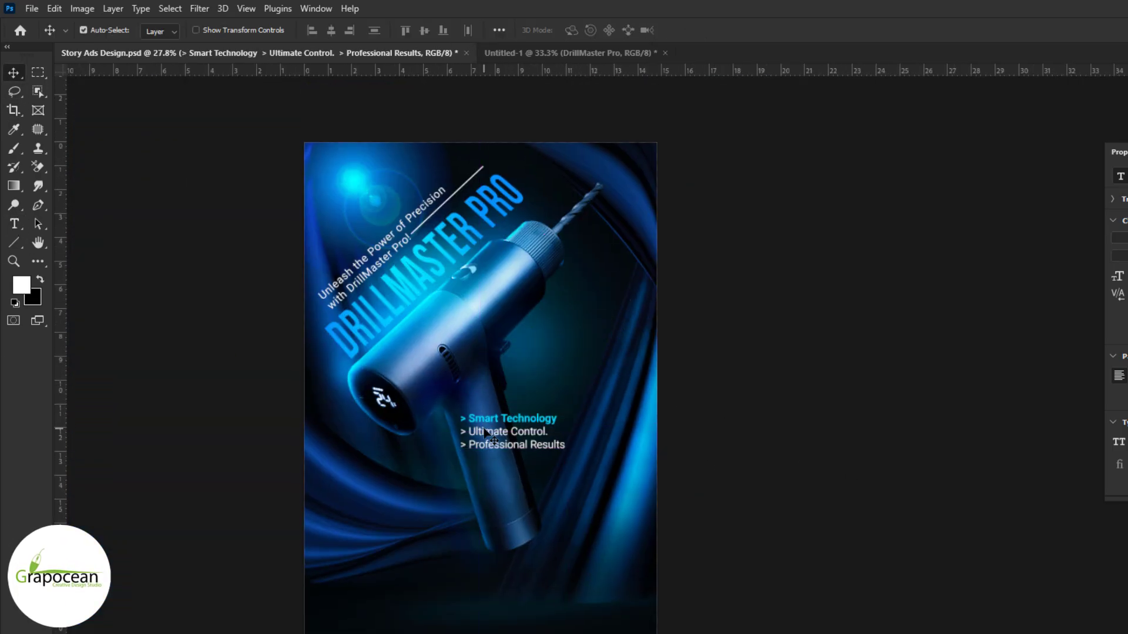
{"action": "left_click_drag", "start_coordinate": [485, 433], "coordinate": [541, 345]}
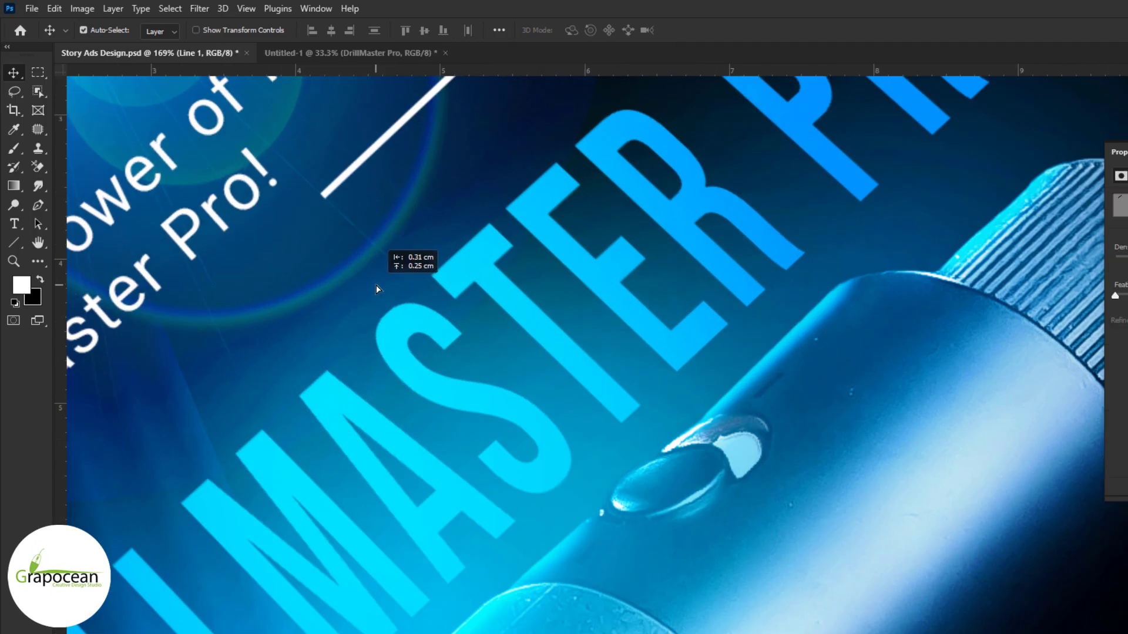
{"action": "left_click_drag", "start_coordinate": [376, 288], "coordinate": [422, 326]}
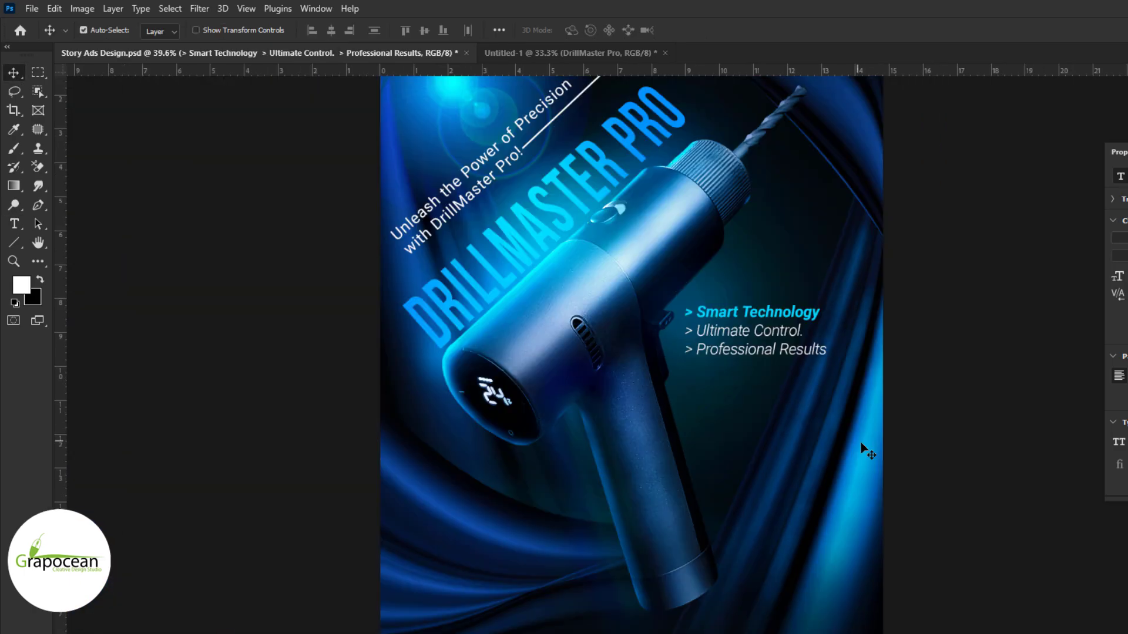
Step: Color the offer text white and move it up and right
{"action": "scroll", "coordinate": [768, 456], "scroll_direction": "down", "scroll_amount": 3}
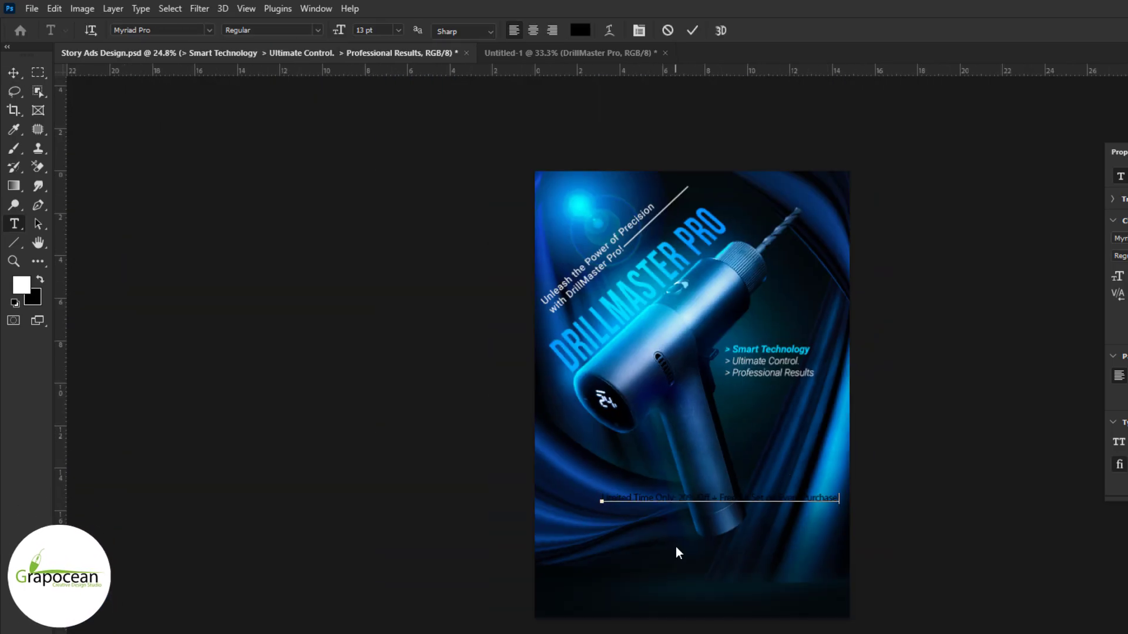
{"action": "scroll", "coordinate": [675, 552], "scroll_direction": "up", "scroll_amount": 5}
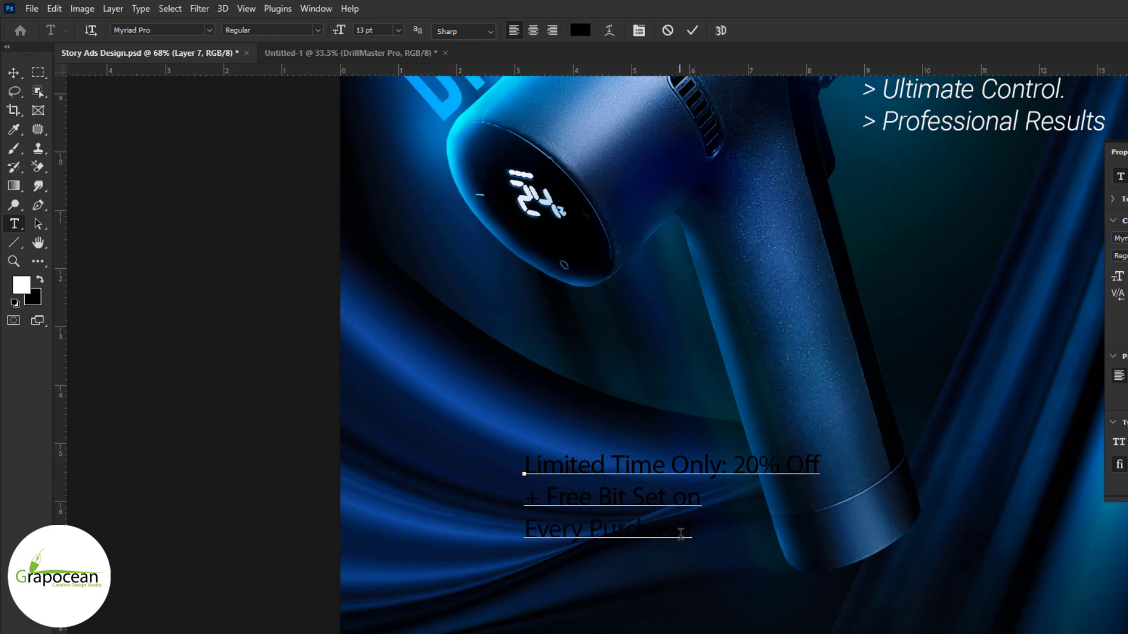
{"action": "key", "text": "ctrl+a"}
{"action": "left_click", "coordinate": [580, 30]}
{"action": "left_click", "coordinate": [987, 302]}
{"action": "key", "text": "Return"}
{"action": "left_click", "coordinate": [13, 72]}
{"action": "left_click_drag", "start_coordinate": [625, 479], "coordinate": [816, 333]}
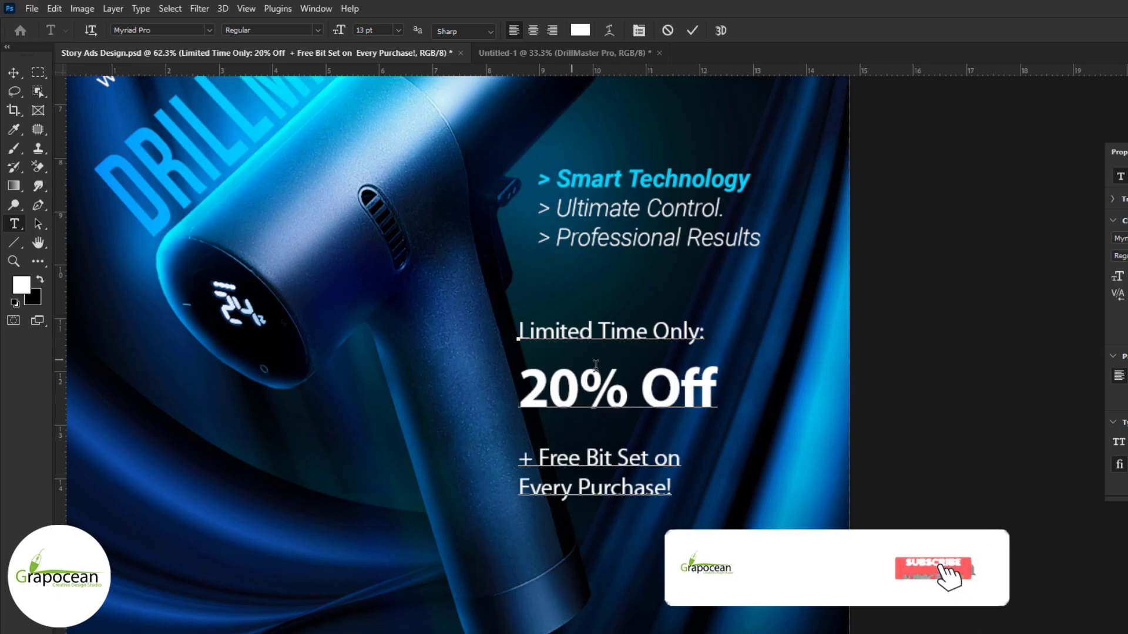
Step: Reposition the offer and feature list, enlarge the offer with Free Transform, and select 20% Off
{"action": "left_click_drag", "start_coordinate": [596, 365], "coordinate": [477, 333]}
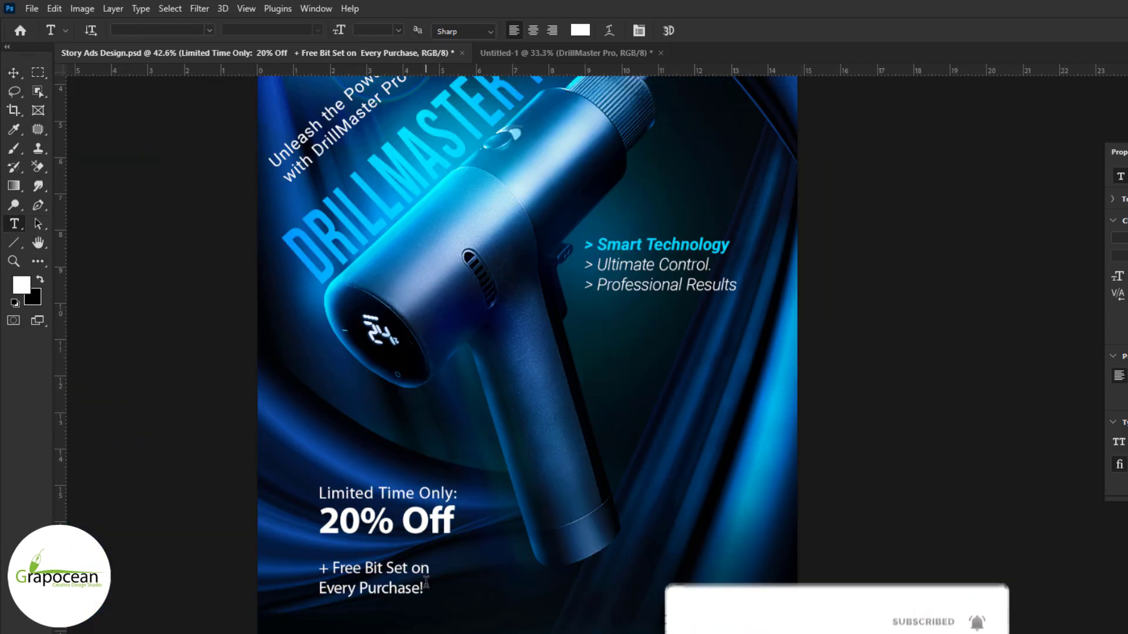
{"action": "left_click_drag", "start_coordinate": [411, 528], "coordinate": [694, 419]}
{"action": "left_click_drag", "start_coordinate": [635, 281], "coordinate": [624, 323]}
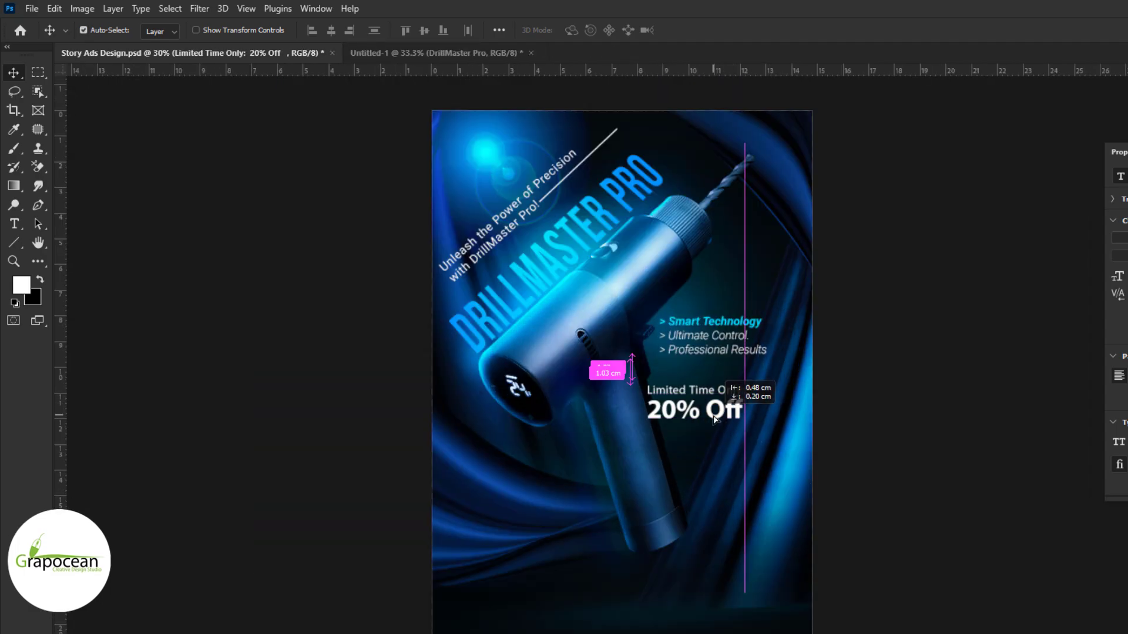
{"action": "key", "text": "ctrl+t"}
{"action": "left_click_drag", "start_coordinate": [710, 408], "coordinate": [558, 574]}
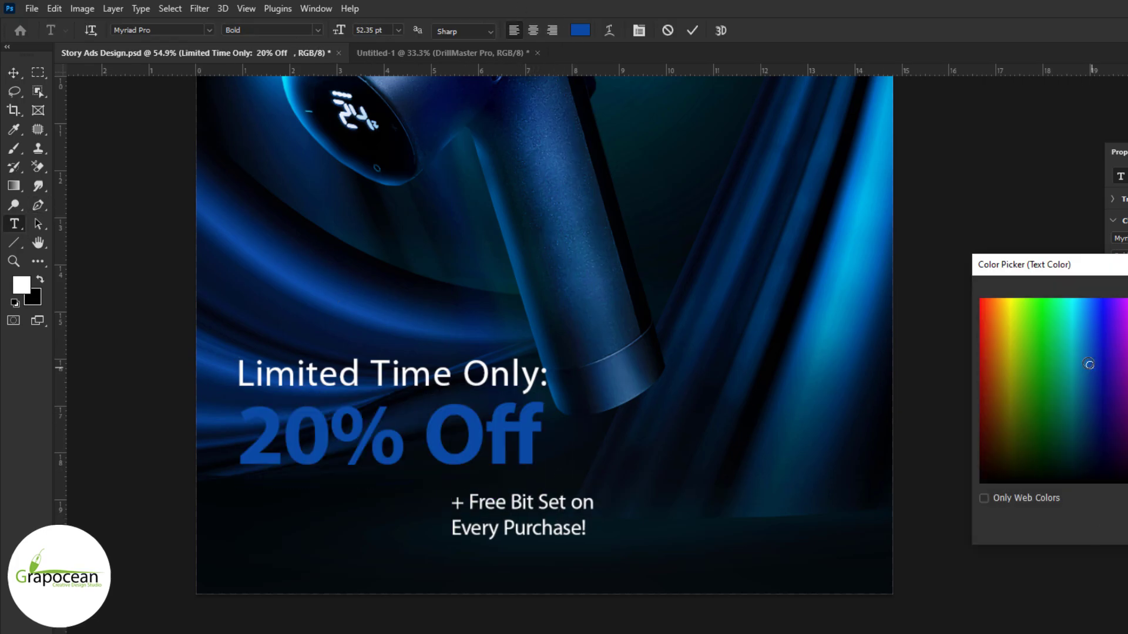
{"action": "left_click_drag", "start_coordinate": [1087, 365], "coordinate": [1091, 299]}
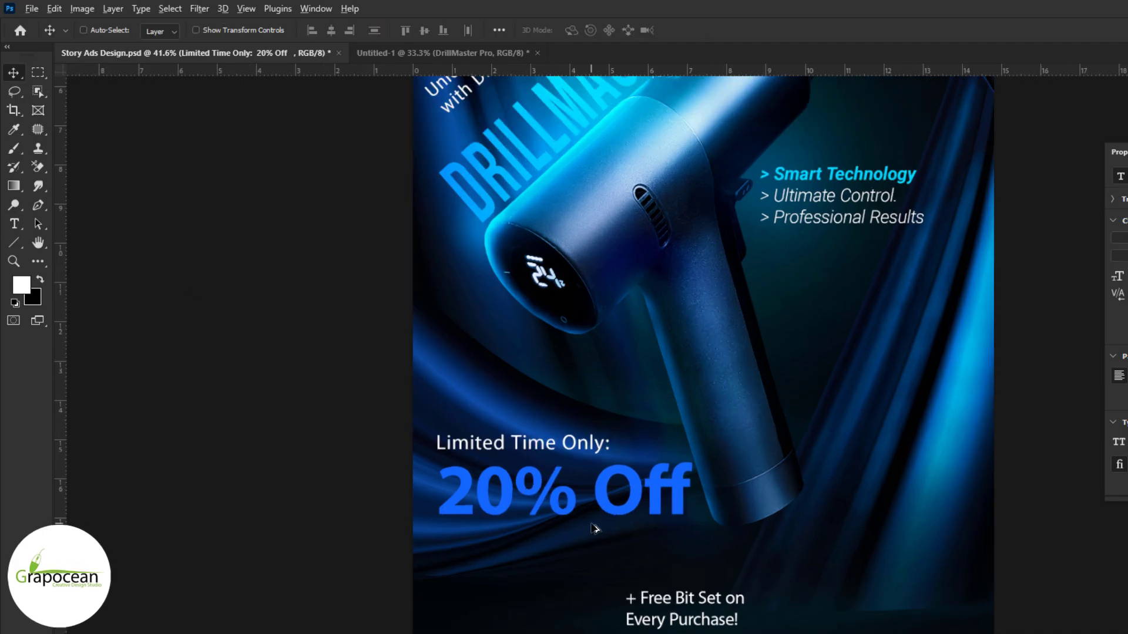
Step: Draw a rounded rectangle with a solid 12.87 px outline and nudge it up
{"action": "key", "text": "u"}
{"action": "left_click_drag", "start_coordinate": [270, 30], "coordinate": [271, 44]}
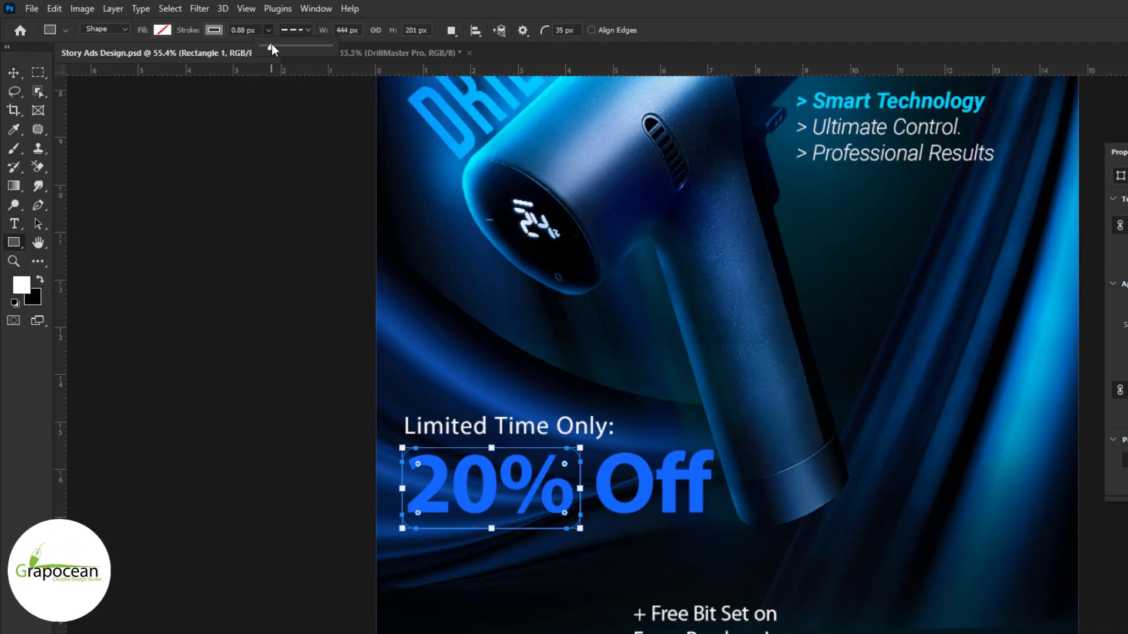
{"action": "left_click", "coordinate": [296, 29]}
{"action": "left_click", "coordinate": [290, 82]}
{"action": "left_click", "coordinate": [213, 29]}
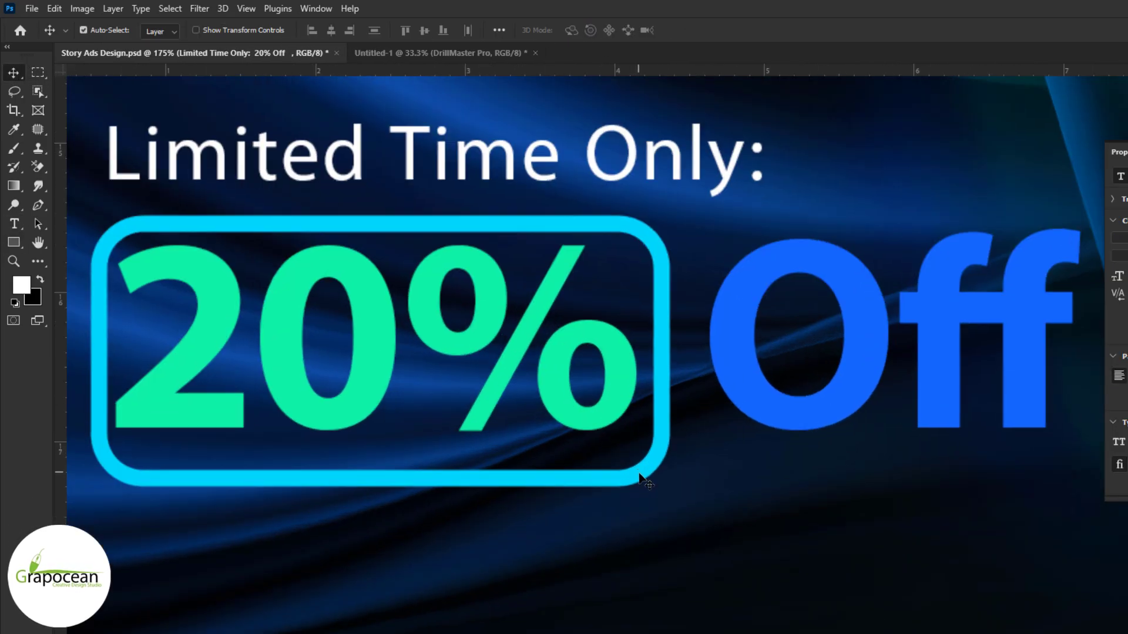
{"action": "left_click_drag", "start_coordinate": [640, 475], "coordinate": [638, 468]}
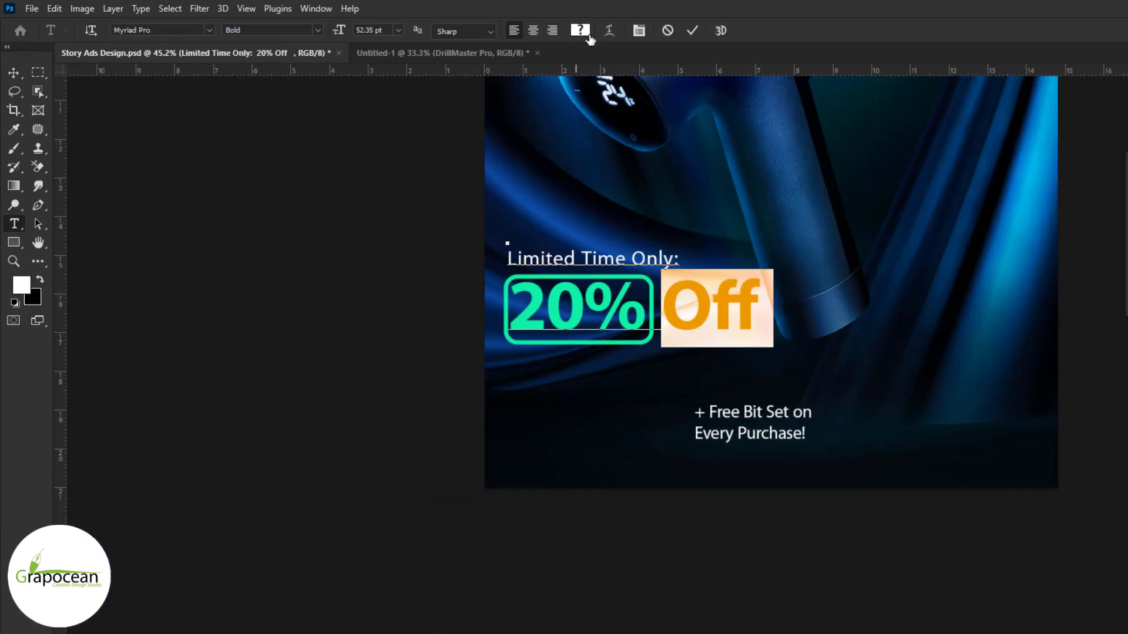
Step: Recolor 20% Off green and stretch the outline box to enclose it
{"action": "left_click", "coordinate": [586, 32]}
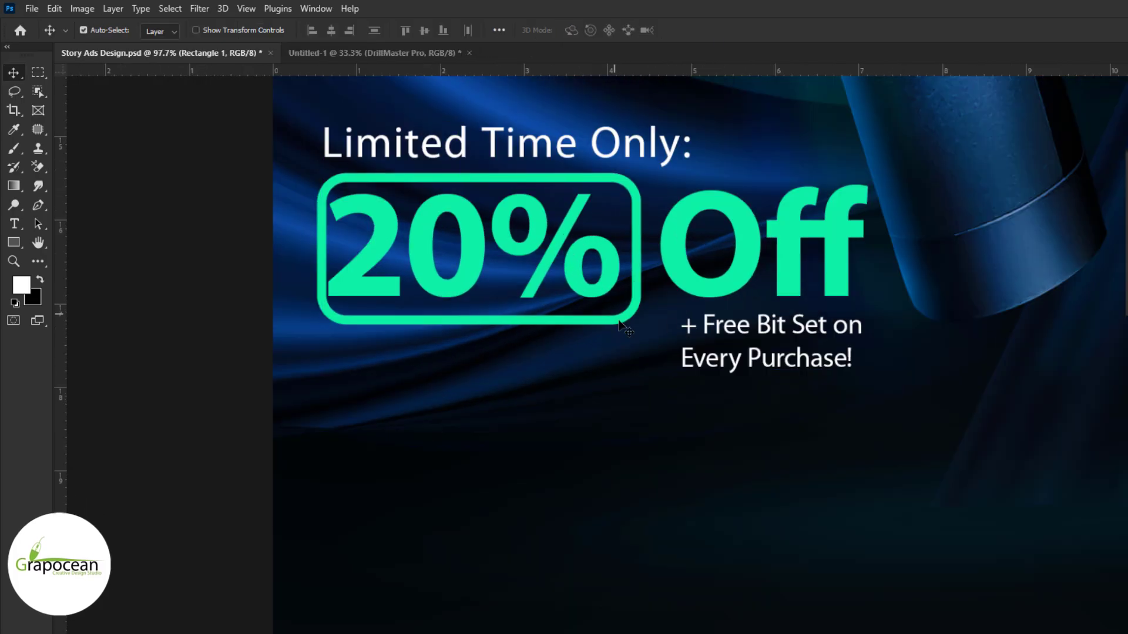
{"action": "key", "text": "ctrl+t"}
{"action": "left_click_drag", "start_coordinate": [639, 249], "coordinate": [901, 262]}
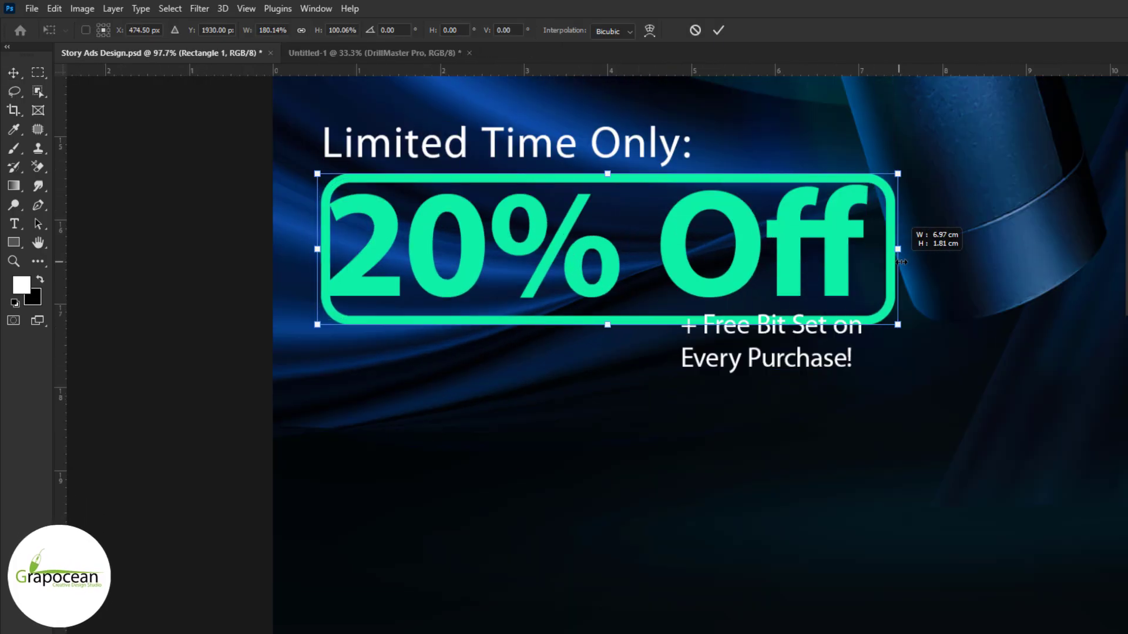
{"action": "left_click_drag", "start_coordinate": [599, 323], "coordinate": [610, 317]}
{"action": "key", "text": "Return"}
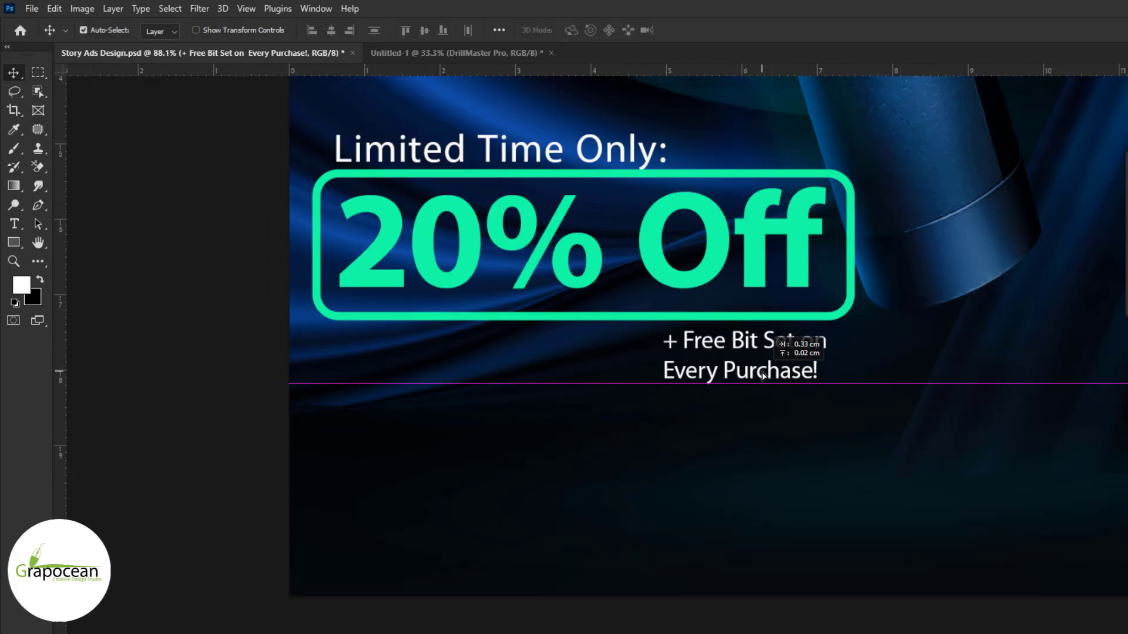
Step: Join the free bit set note onto one line and move it left
{"action": "left_click", "coordinate": [678, 367]}
{"action": "key", "text": "BackSpace"}
{"action": "key", "text": "ctrl+Return"}
{"action": "key", "text": "v"}
{"action": "left_click_drag", "start_coordinate": [830, 348], "coordinate": [650, 348]}
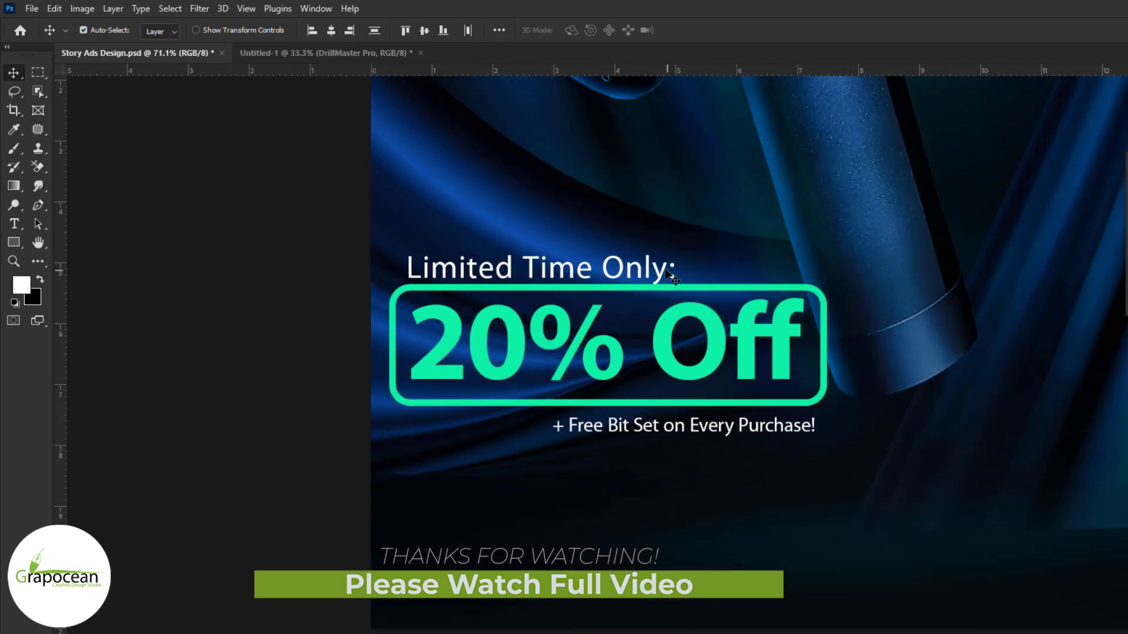
Step: Lower the offer, break the body copy after 'build,' and 'power,', and resize its box
{"action": "left_click_drag", "start_coordinate": [670, 274], "coordinate": [665, 405]}
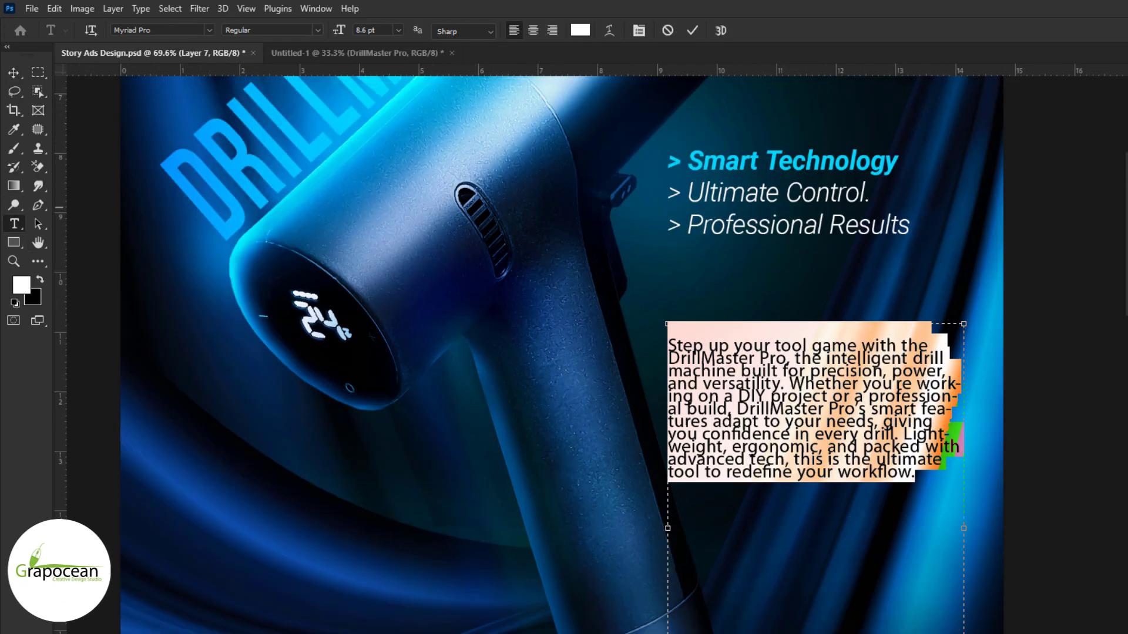
{"action": "key", "text": "Return"}
{"action": "left_click", "coordinate": [856, 397]}
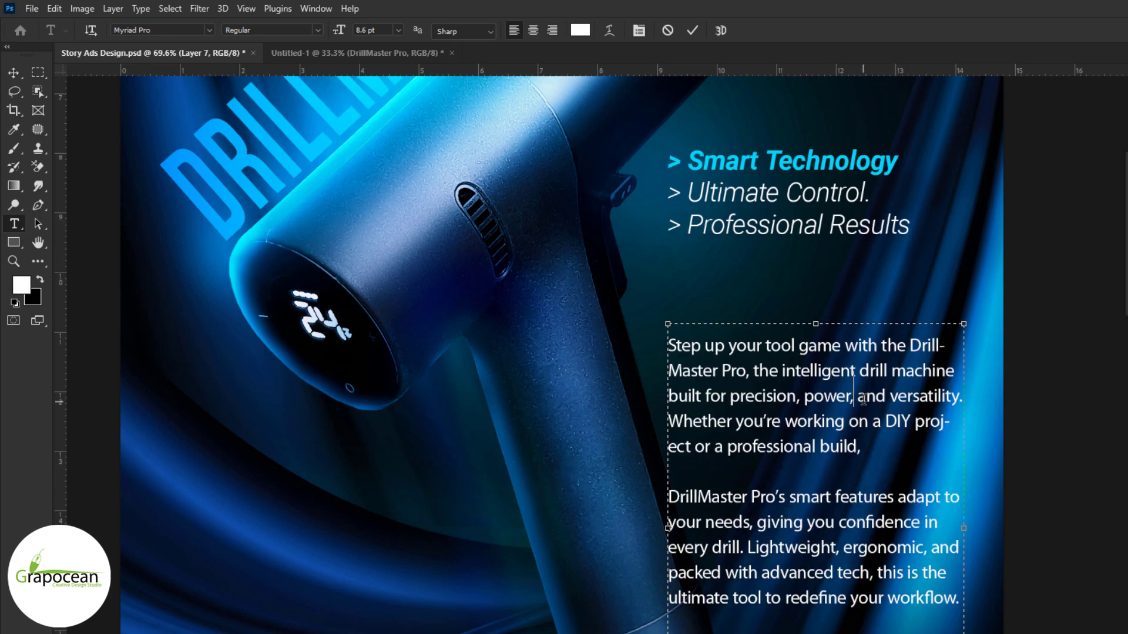
{"action": "key", "text": "Return"}
{"action": "key", "text": "Return"}
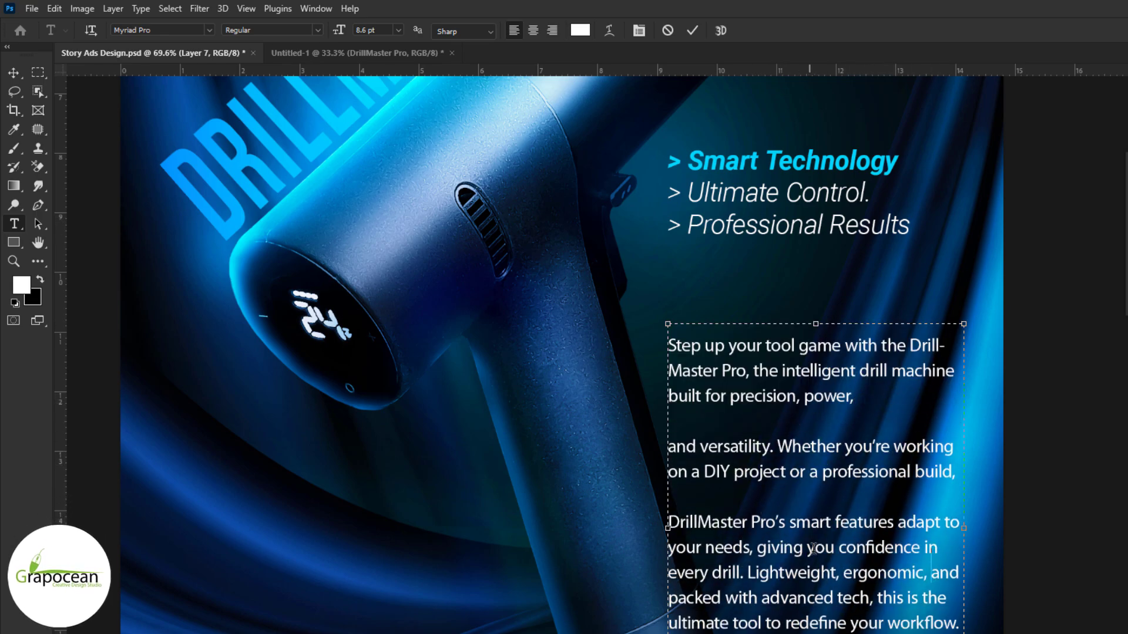
{"action": "left_click_drag", "start_coordinate": [668, 528], "coordinate": [557, 527]}
{"action": "left_click_drag", "start_coordinate": [963, 528], "coordinate": [944, 522]}
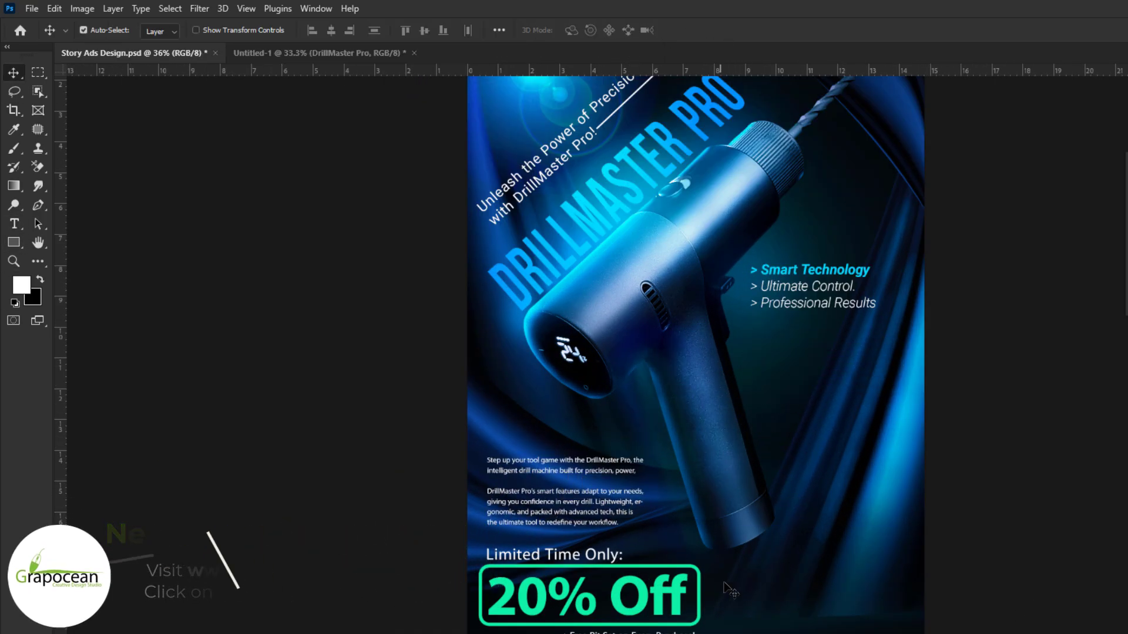
Step: Select the feature list layer to reposition it beneath the body paragraph
{"action": "left_click", "coordinate": [830, 327]}
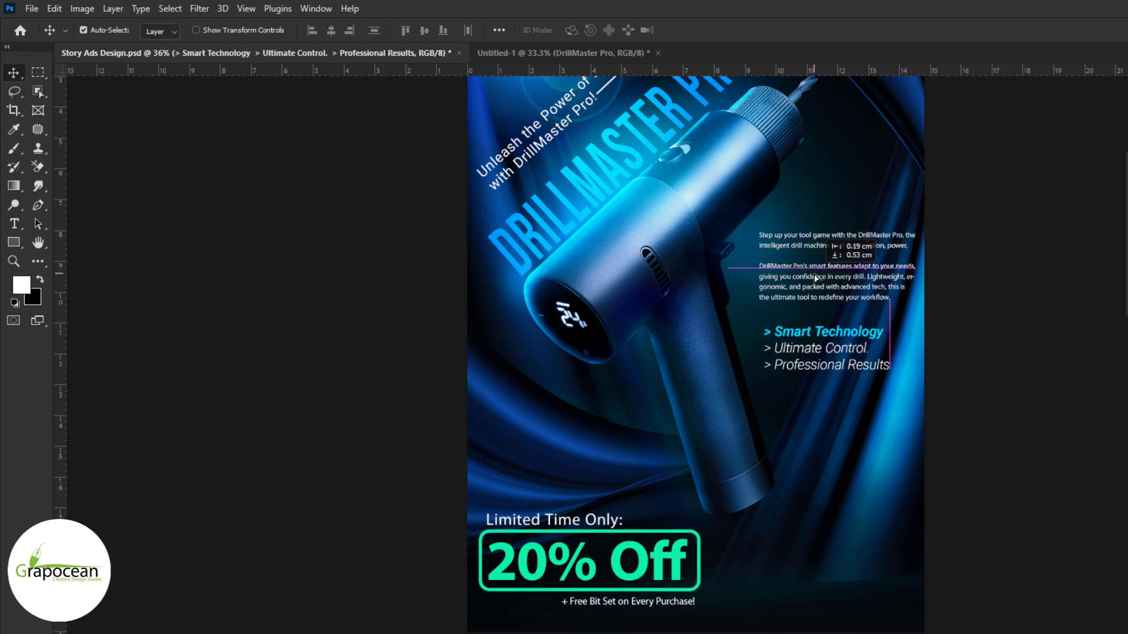
{"action": "scroll", "coordinate": [668, 408], "scroll_direction": "down", "scroll_amount": 5}
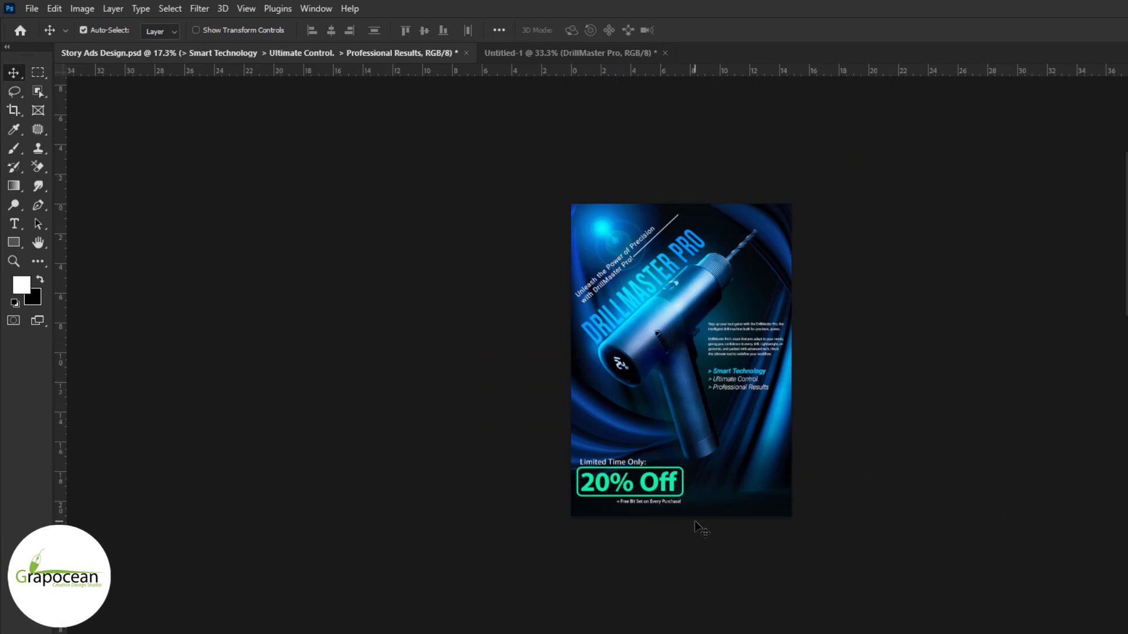